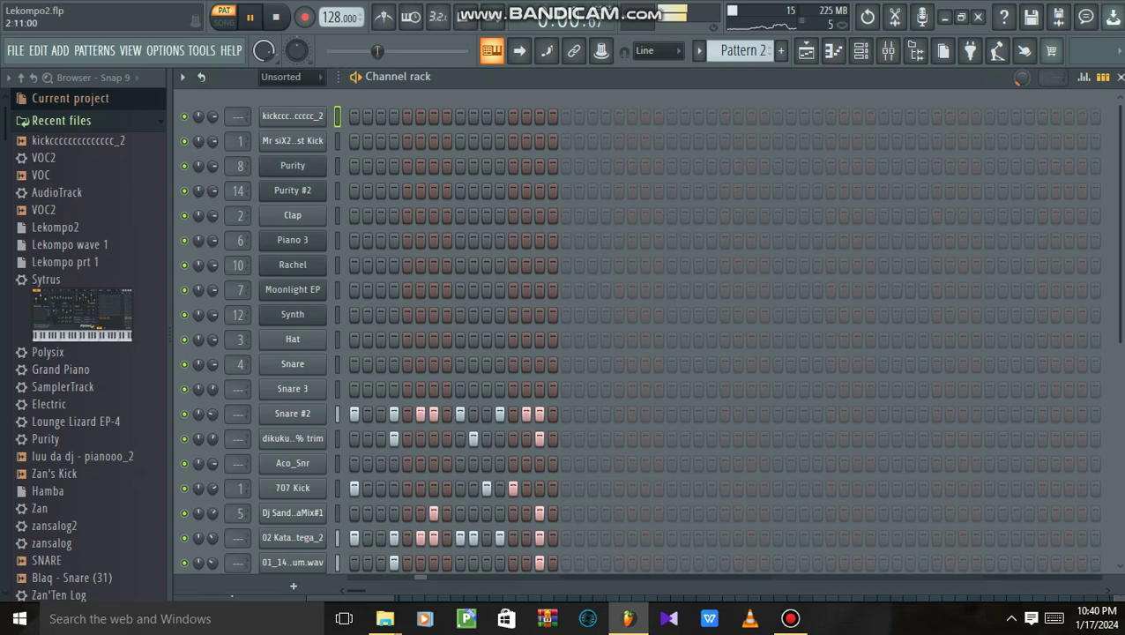
Step: Select Pattern 3 in the playlist, play it, and examine the Piano 3 chords in the piano roll
scroll(648, 335, down, 5)
click(805, 50)
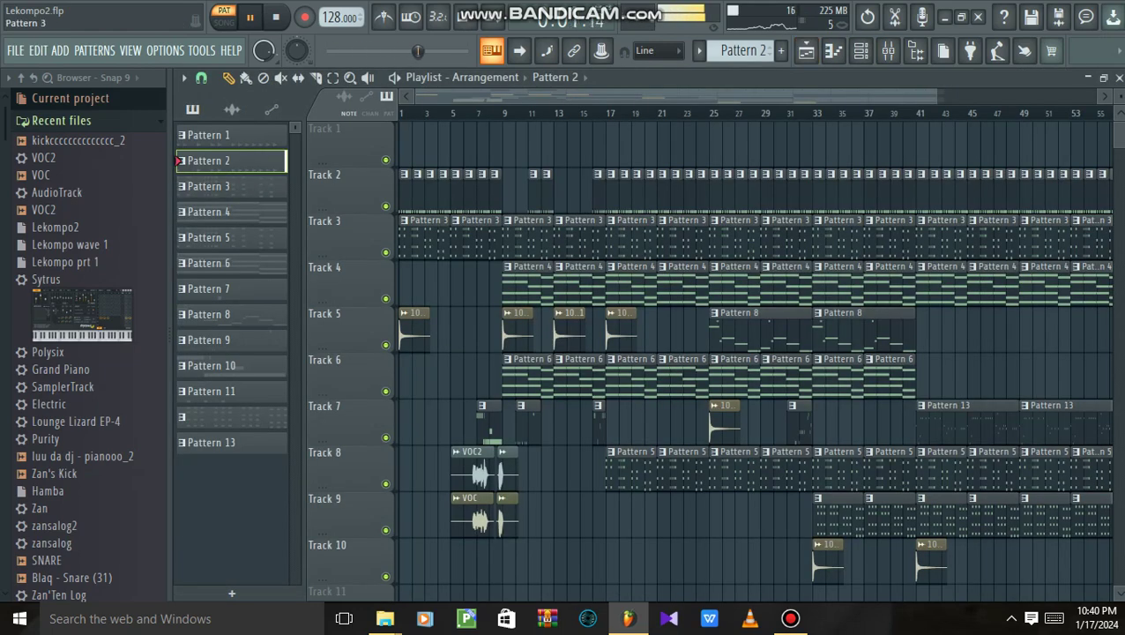
click(860, 50)
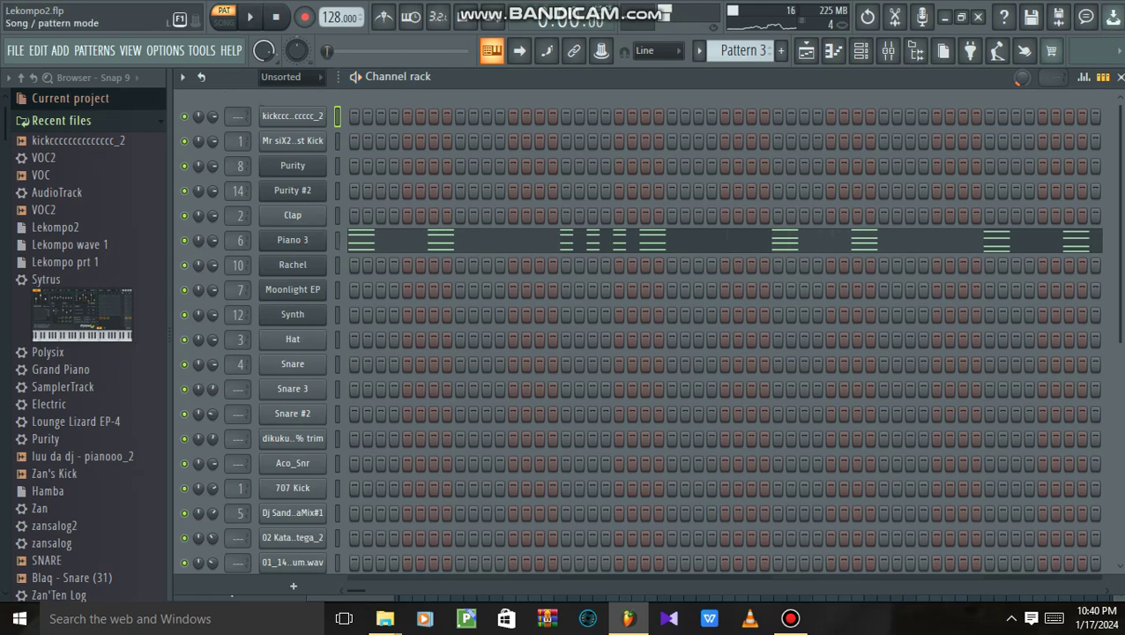
click(293, 240)
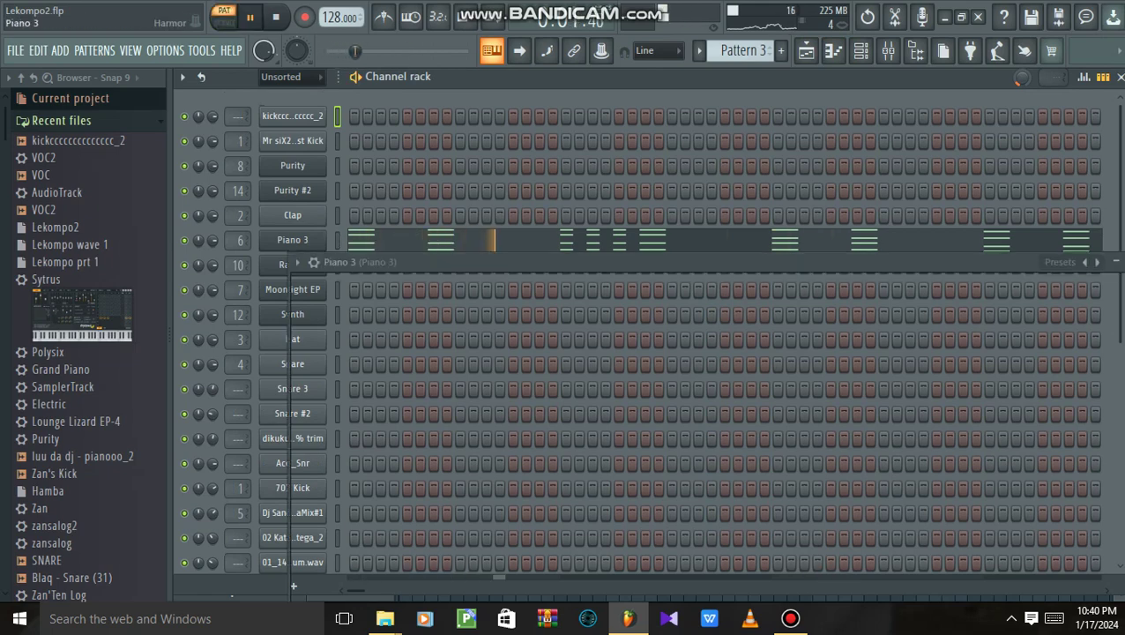
key(F7)
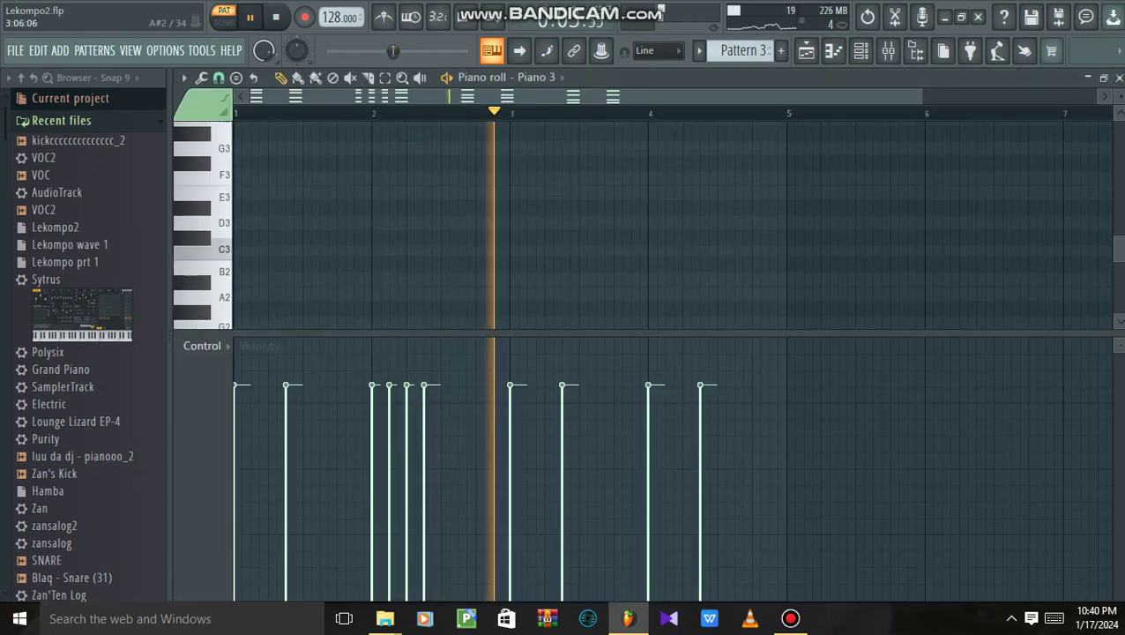
scroll(672, 225, up, 4)
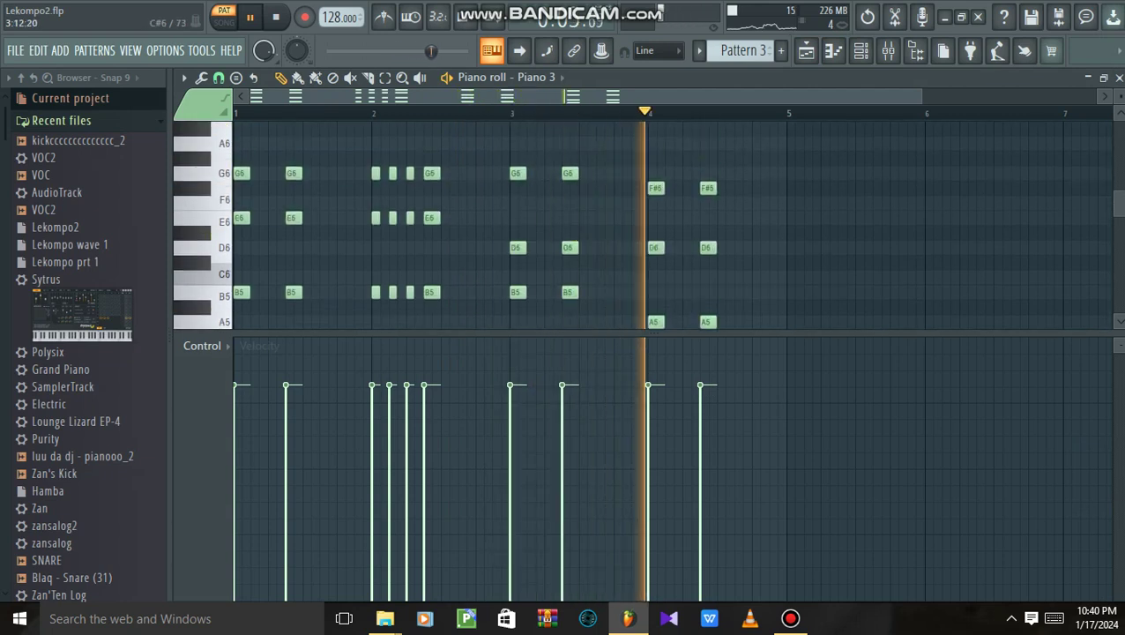
scroll(673, 225, down, 1)
Step: Switch to Pattern 4, play it, and examine the Moonlight EP channel's chords in the piano roll
key(F5)
key(space)
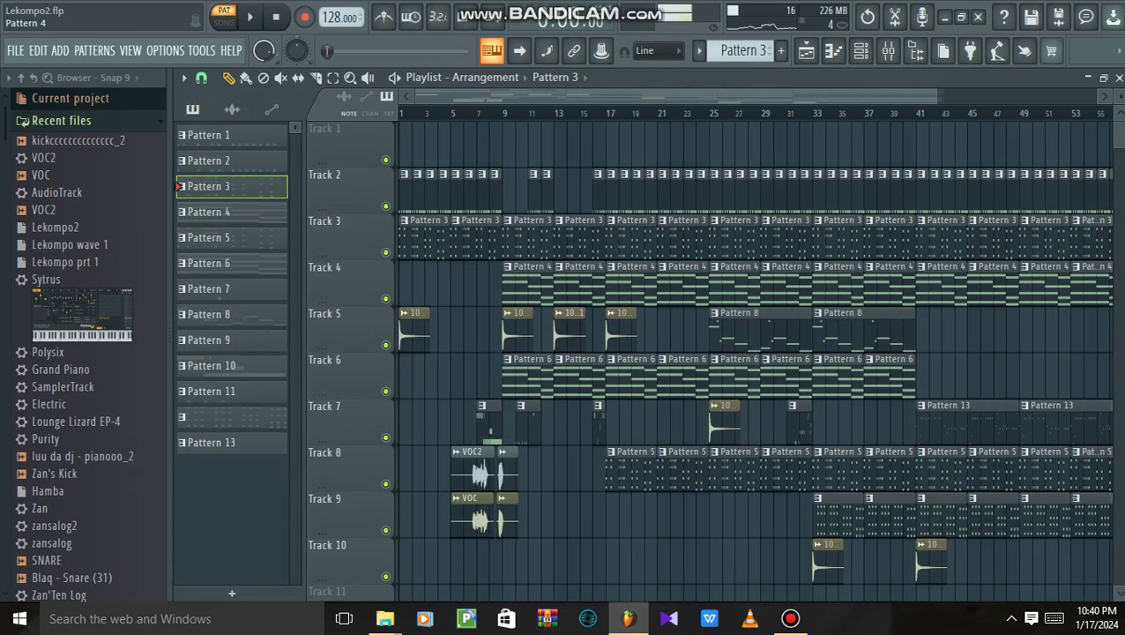
key(F6)
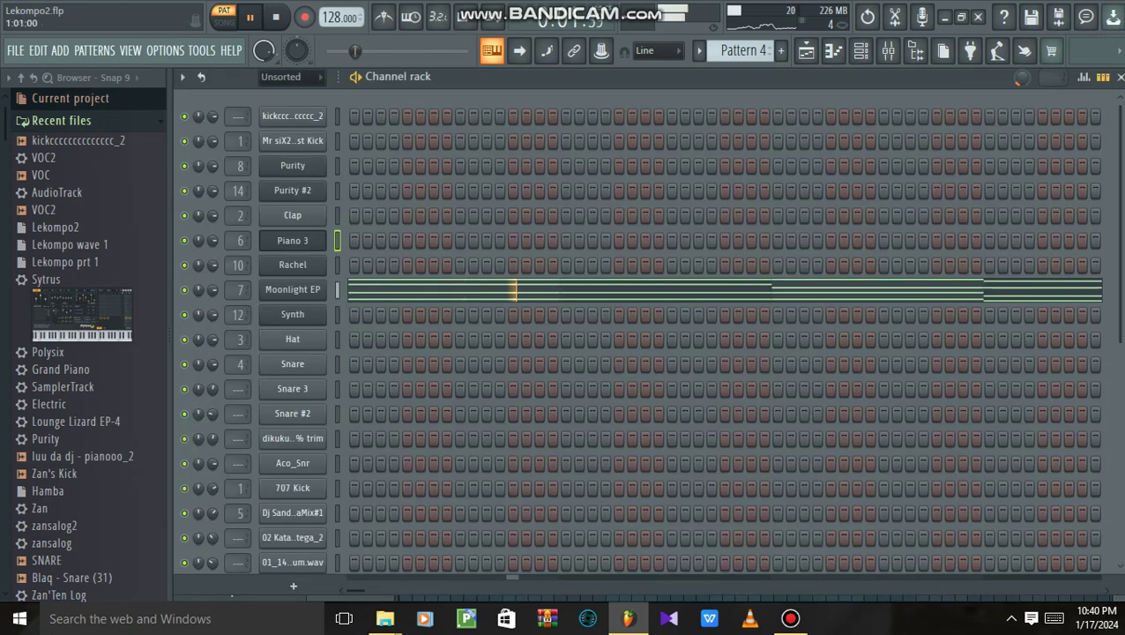
click(292, 289)
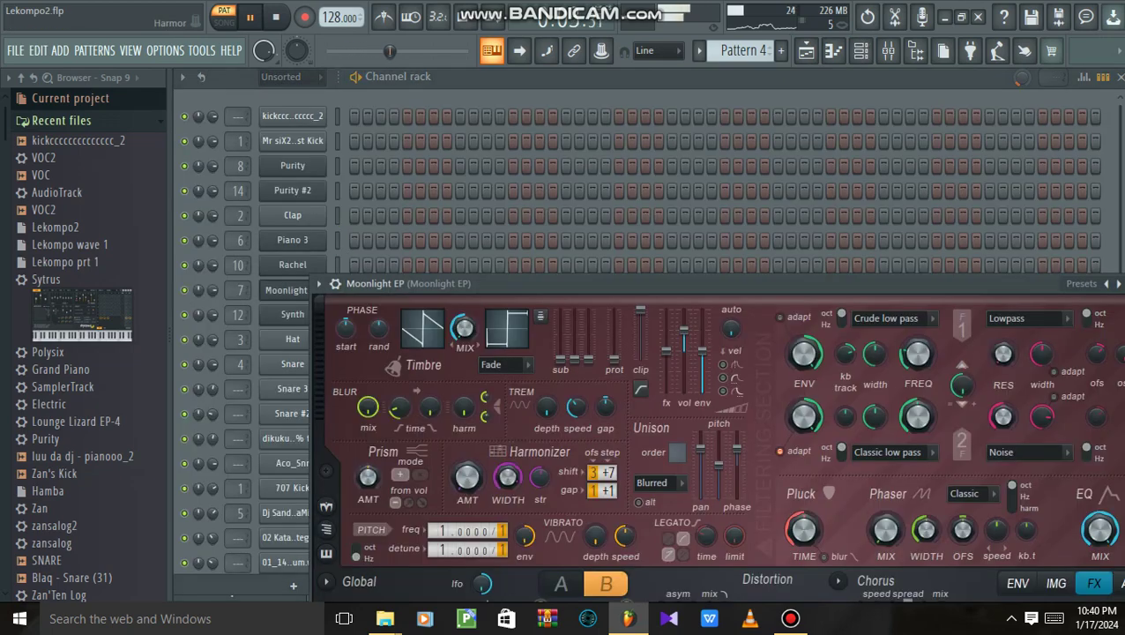
drag(618, 283, 433, 494)
click(396, 290)
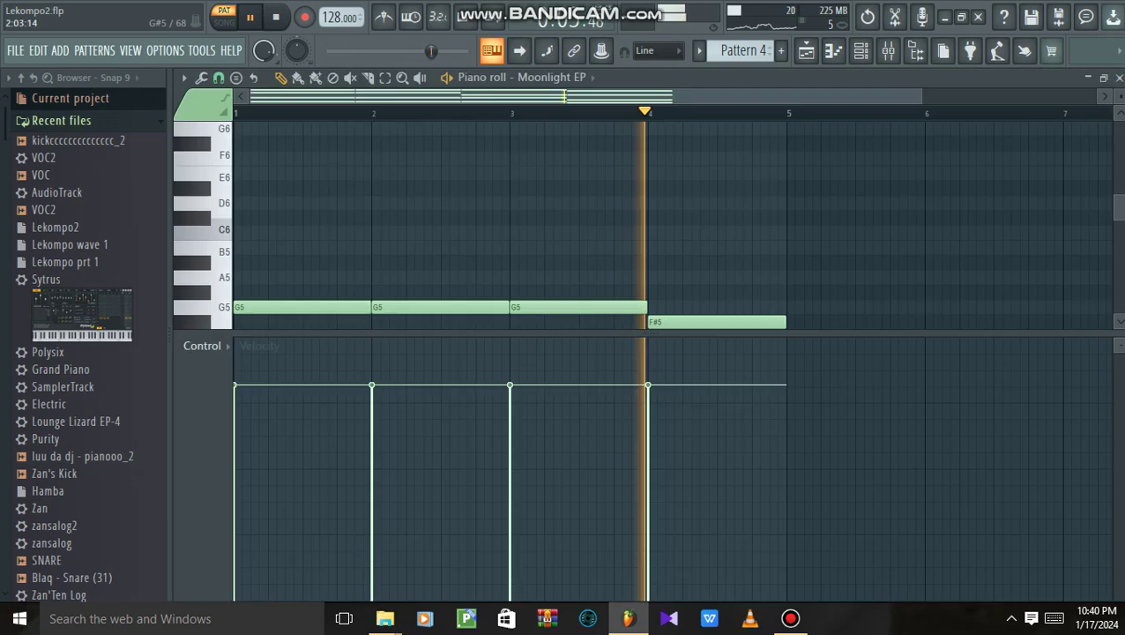
scroll(508, 277, down, 4)
scroll(507, 278, up, 1)
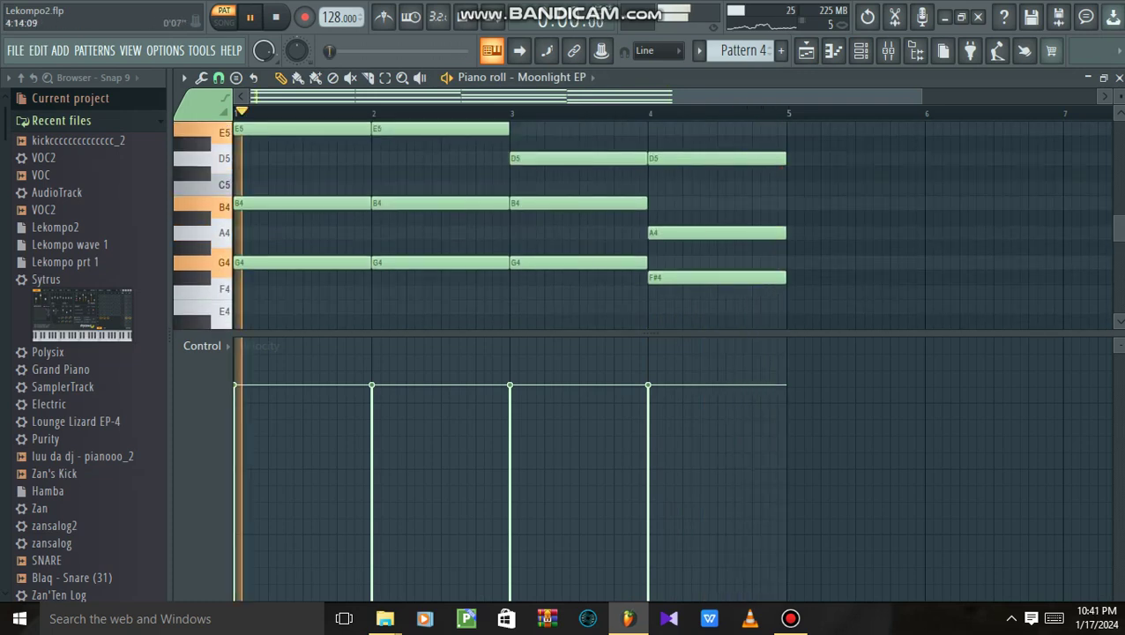
Step: Switch to Pattern 5, play it, and view the Rachel channel's plugin settings and its notes in the channel rack
click(805, 50)
key(space)
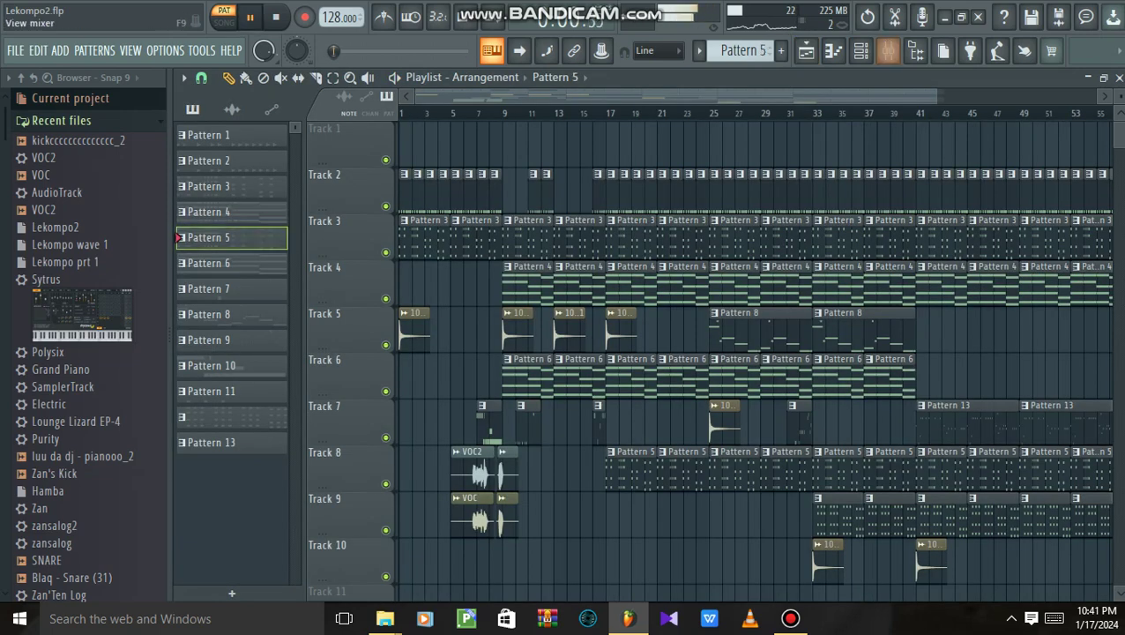
click(861, 50)
click(292, 265)
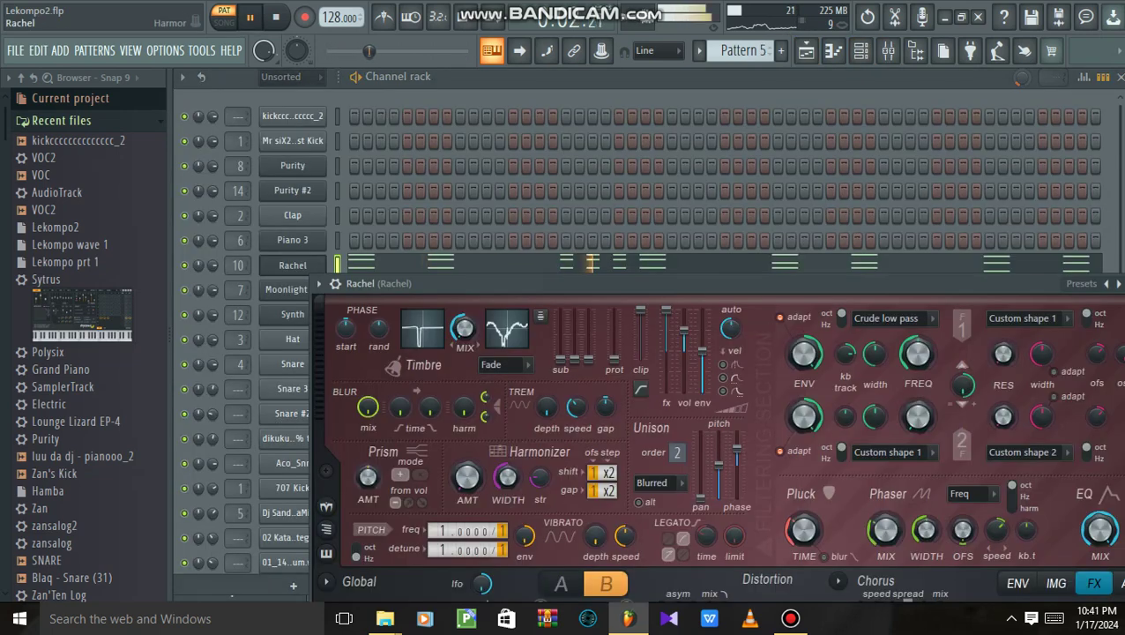
drag(706, 283, 503, 276)
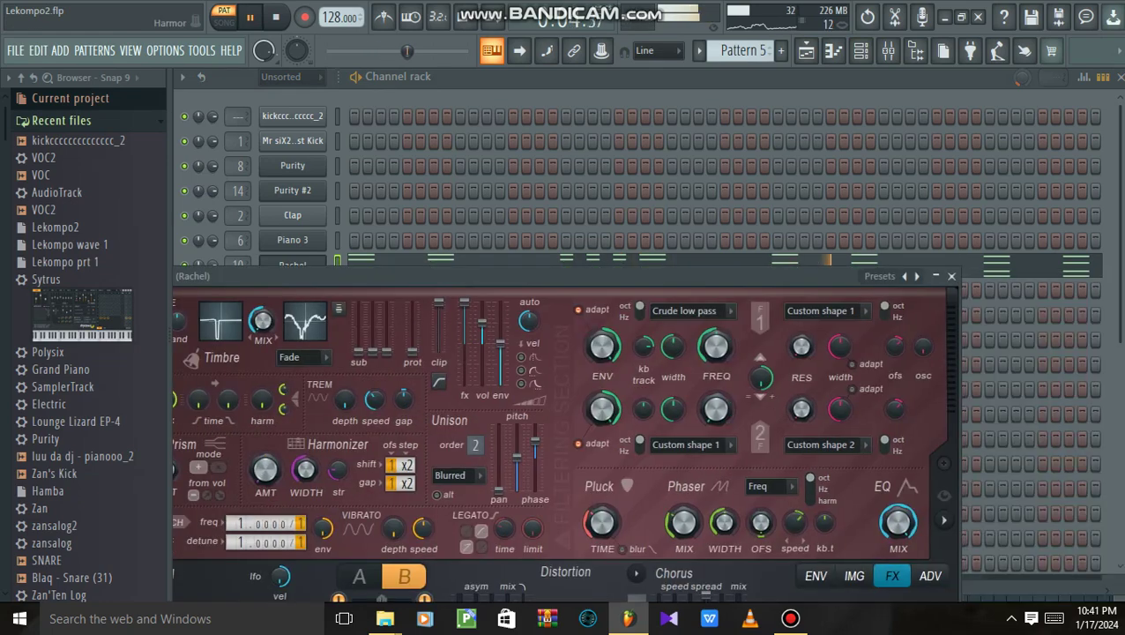
key(F6)
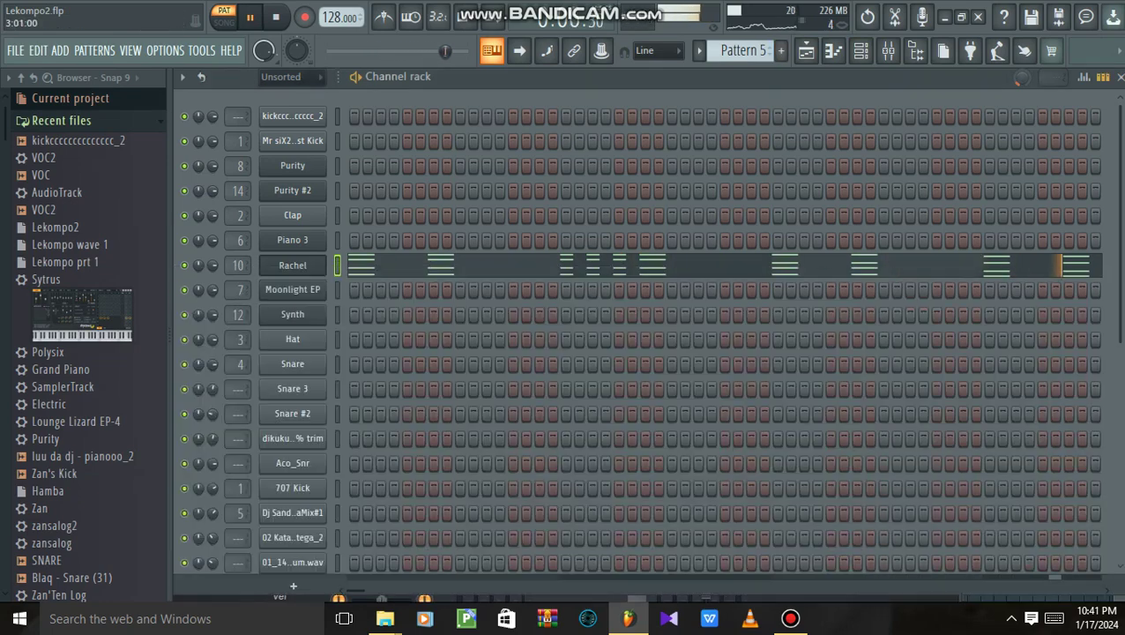
Step: Switch to Pattern 6, view the Purity channel's instrument preset, and examine its chords in the piano roll
key(F5)
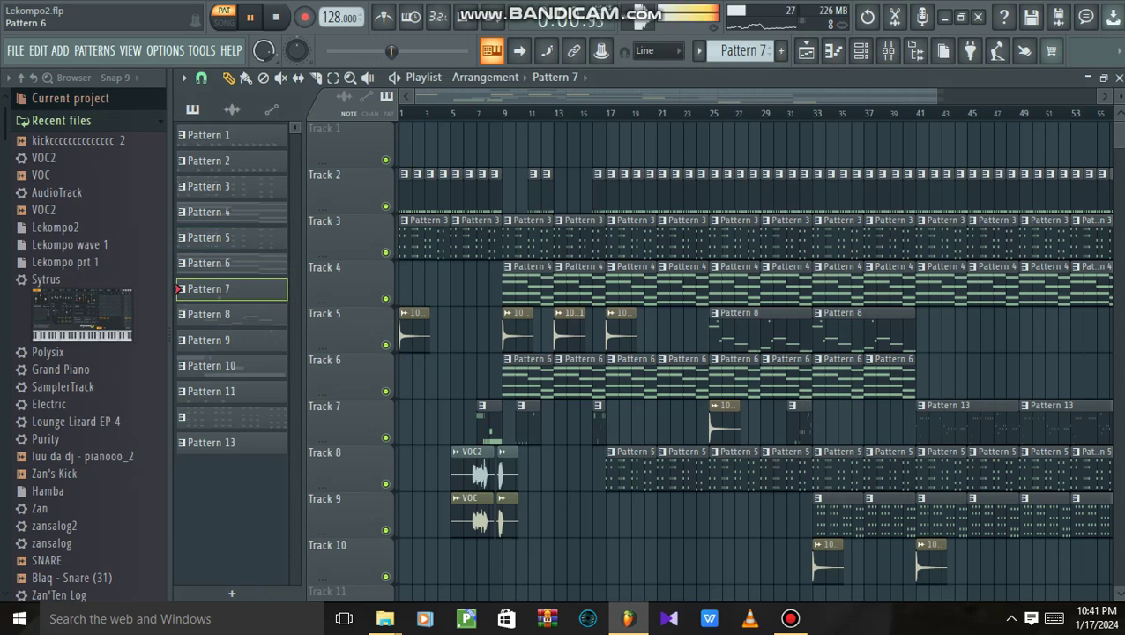
key(F6)
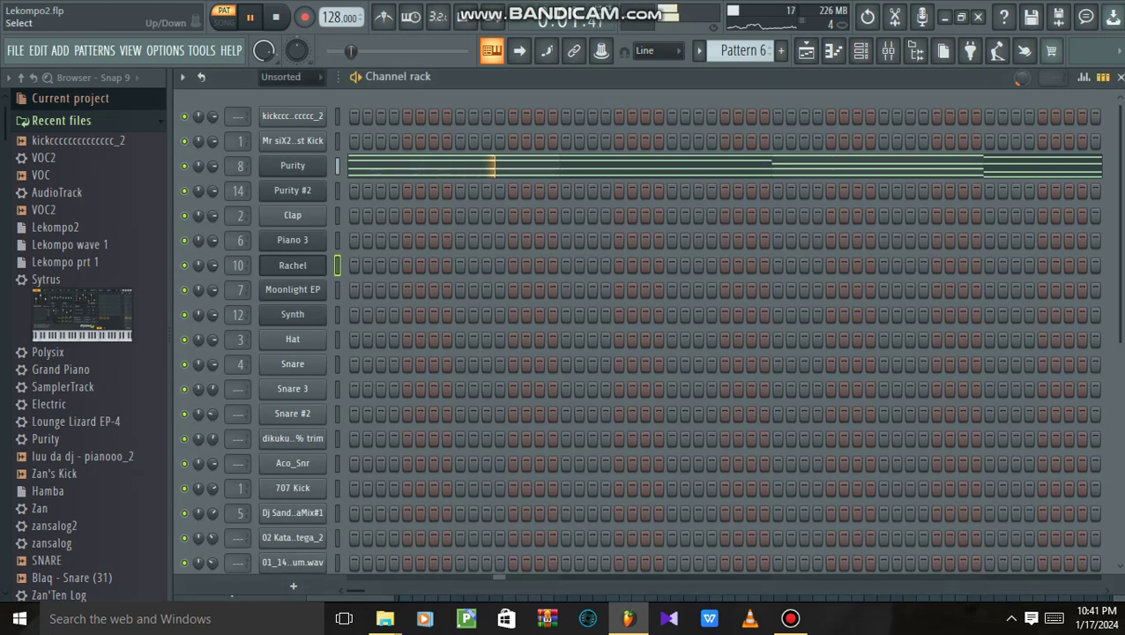
click(292, 165)
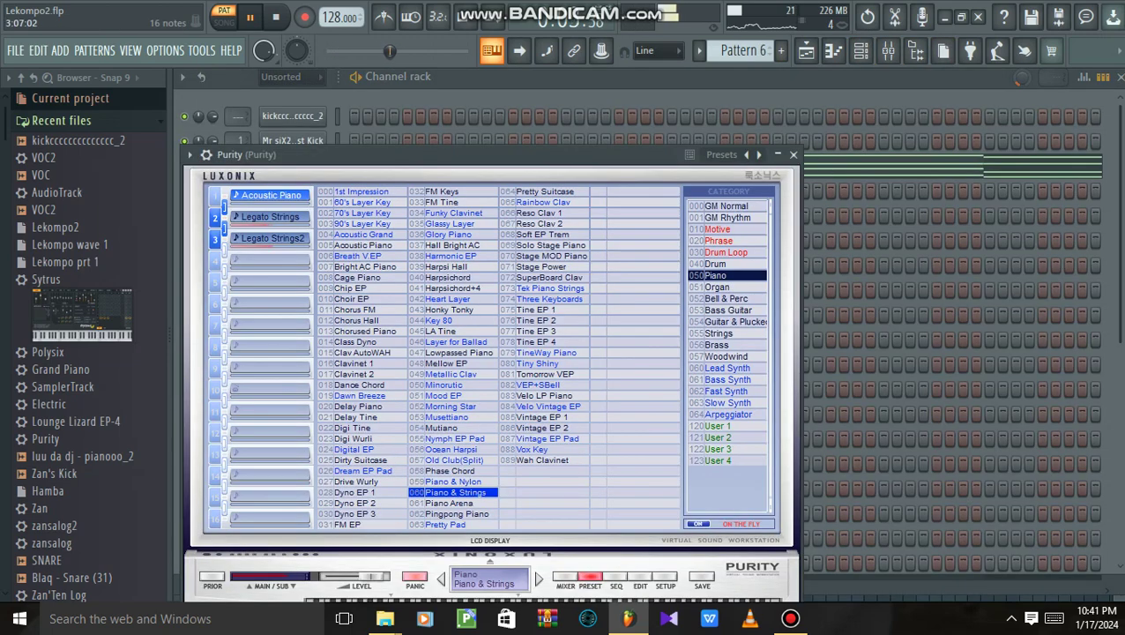
key(F7)
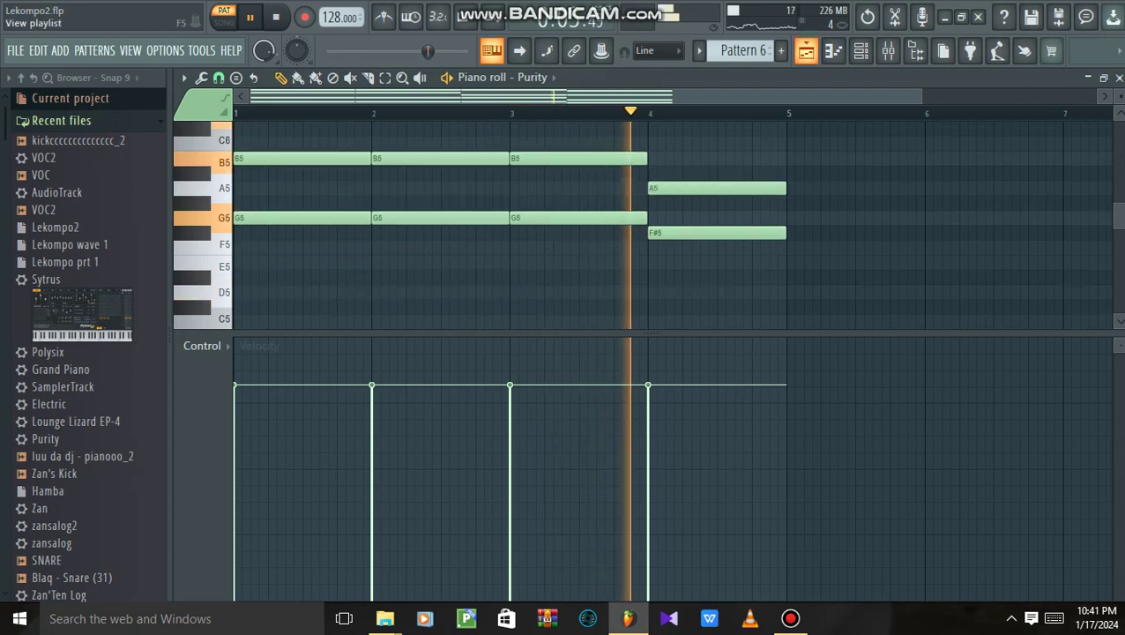
Step: Switch to Pattern 7, play it, and locate its bass part in the channel rack
key(F5)
key(space)
click(888, 50)
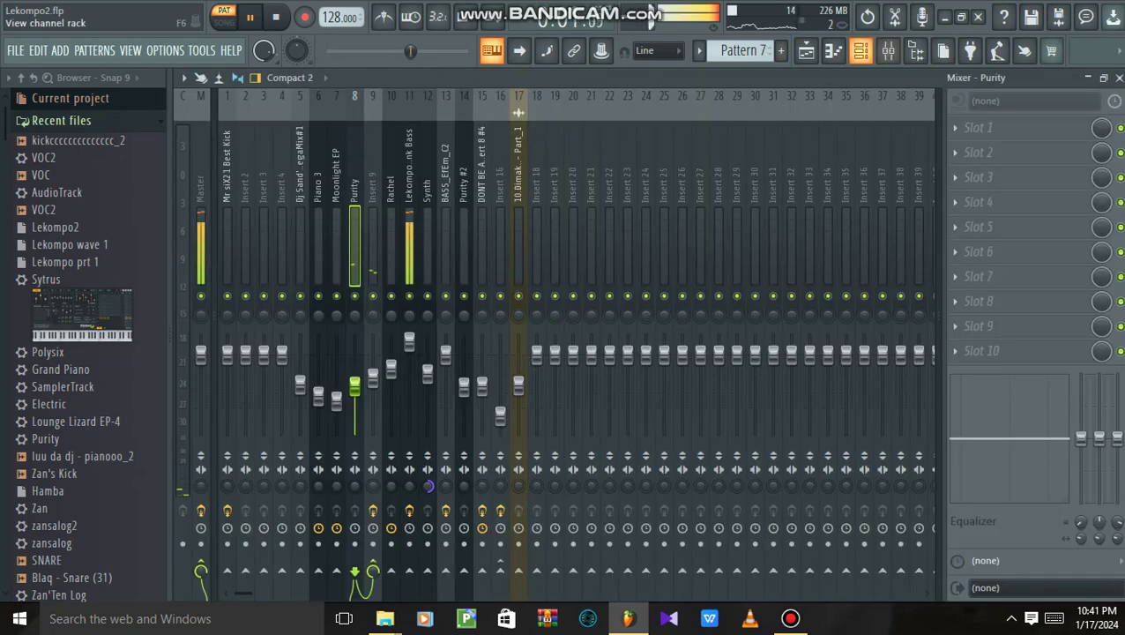
click(861, 50)
scroll(618, 335, down, 3)
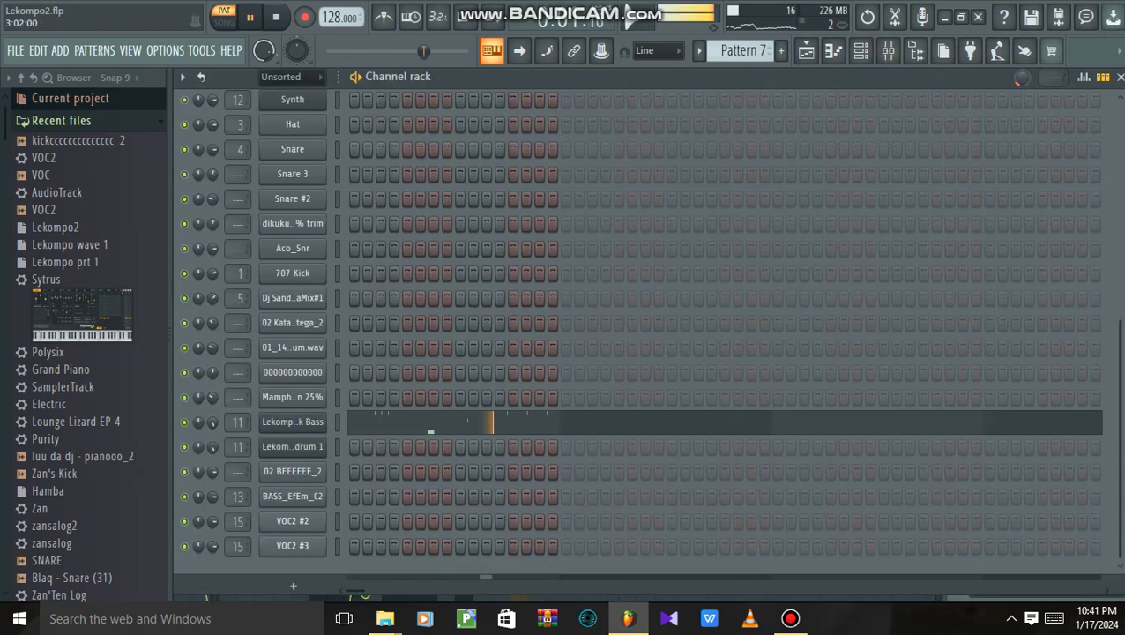
Step: Switch to Pattern 8 and examine the Synth melody's notes through its middle and final bars in the piano roll during playback
key(F5)
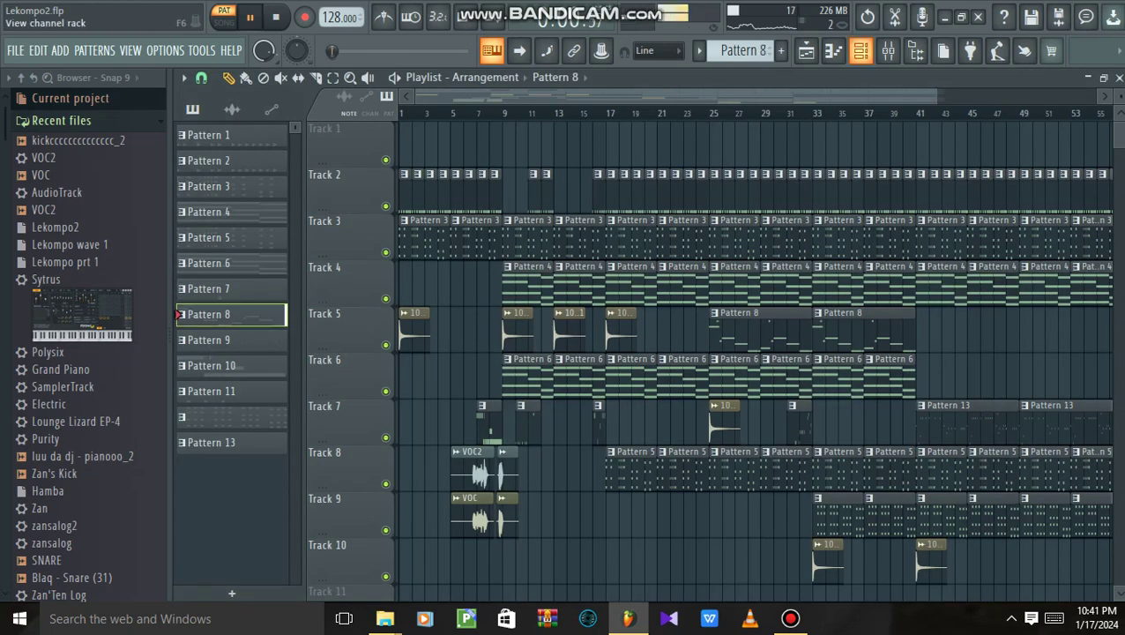
key(F6)
key(F7)
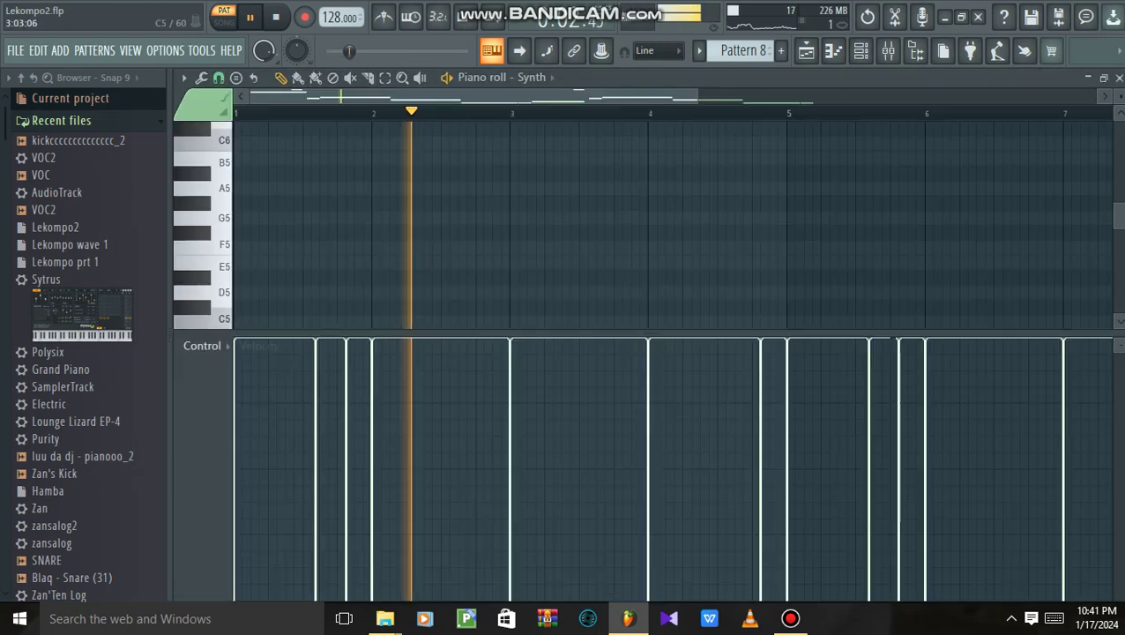
scroll(617, 233, down, 2)
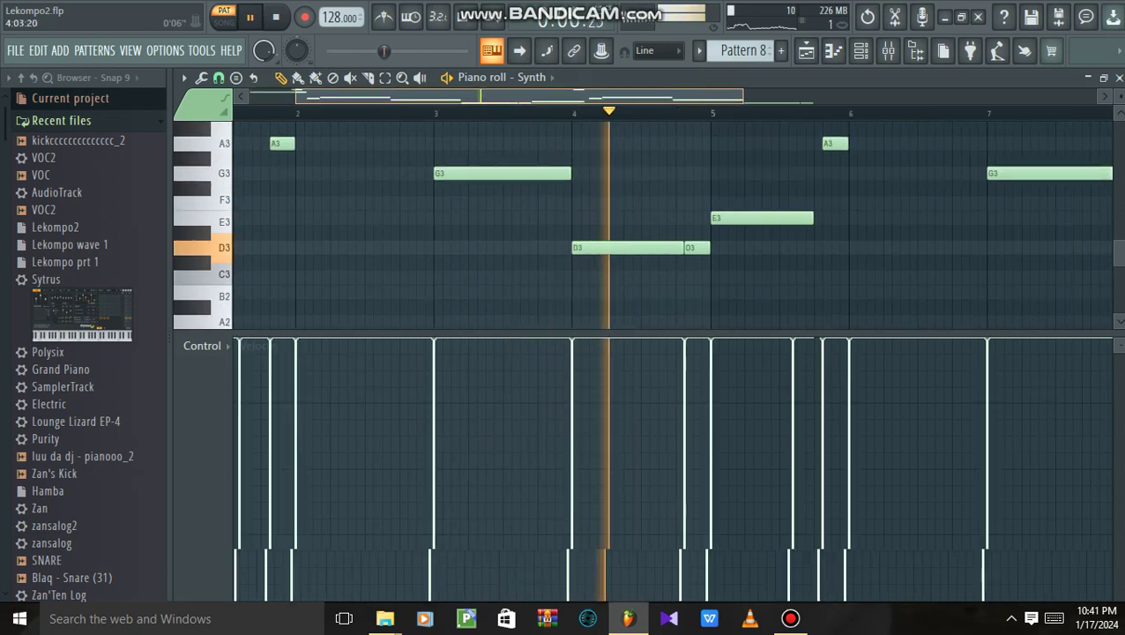
scroll(675, 224, up, 2)
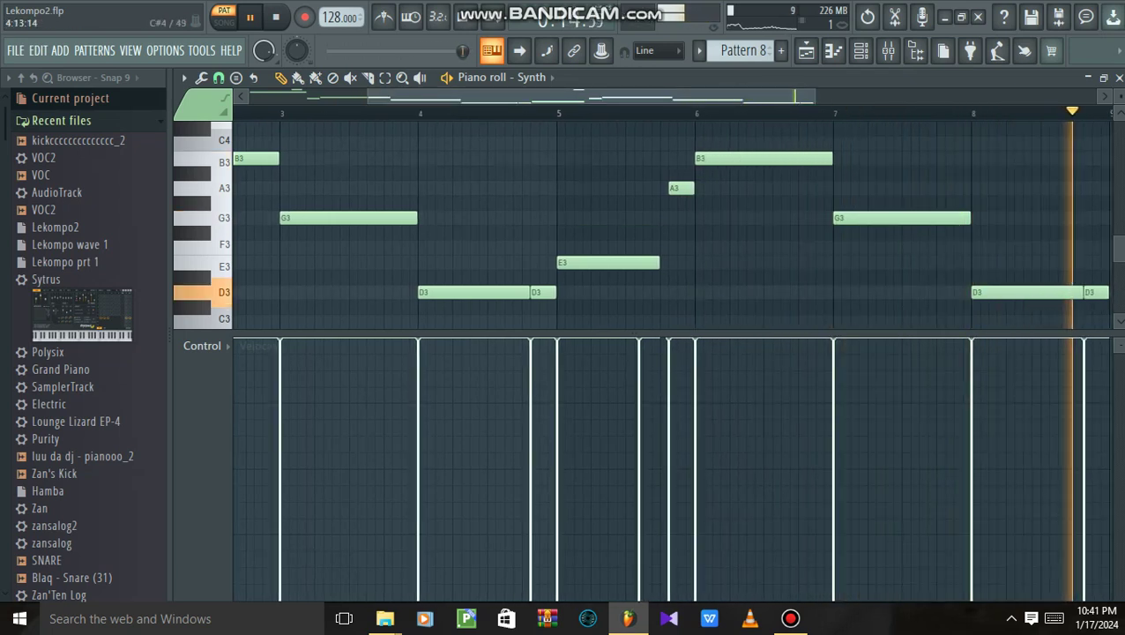
scroll(530, 129, up, 2)
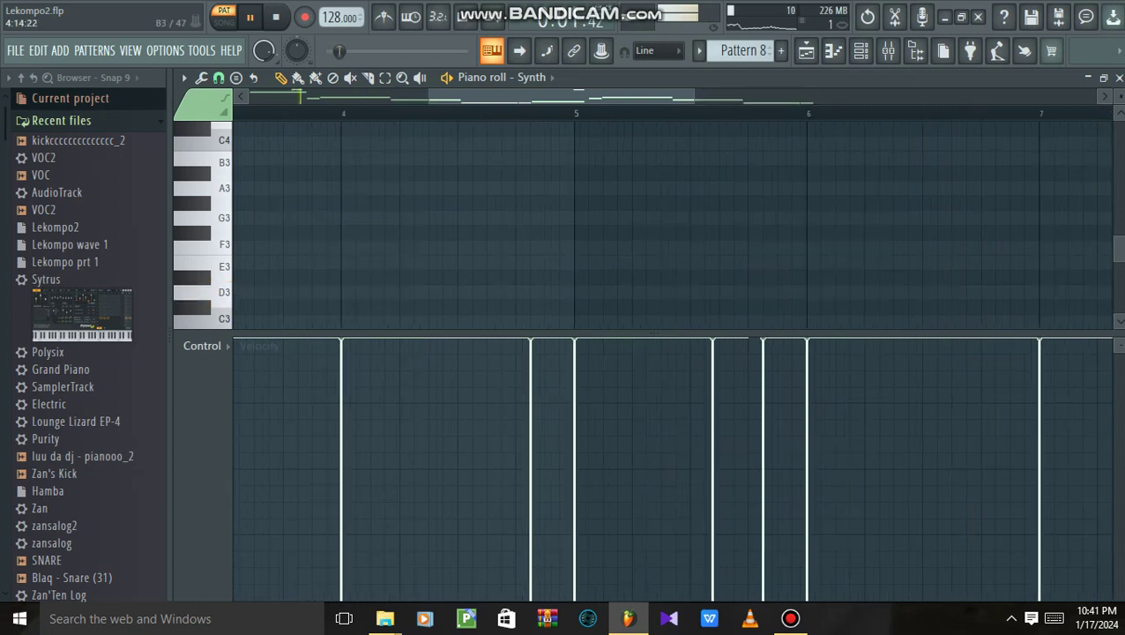
scroll(511, 220, up, 3)
drag(429, 97, 383, 96)
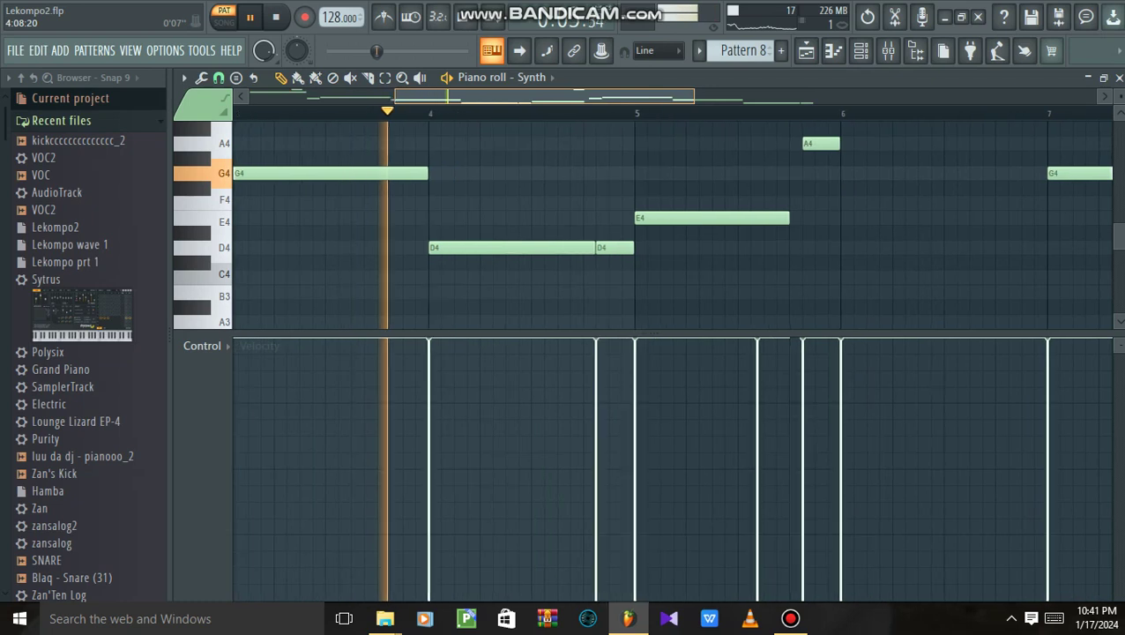
scroll(673, 225, up, 1)
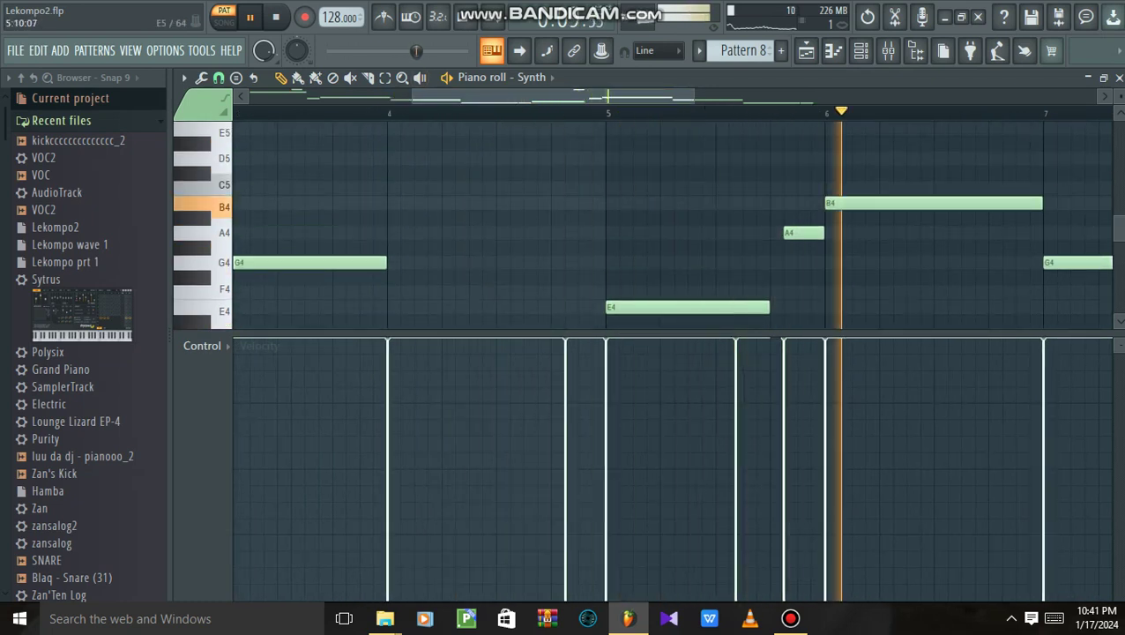
scroll(644, 225, down, 3)
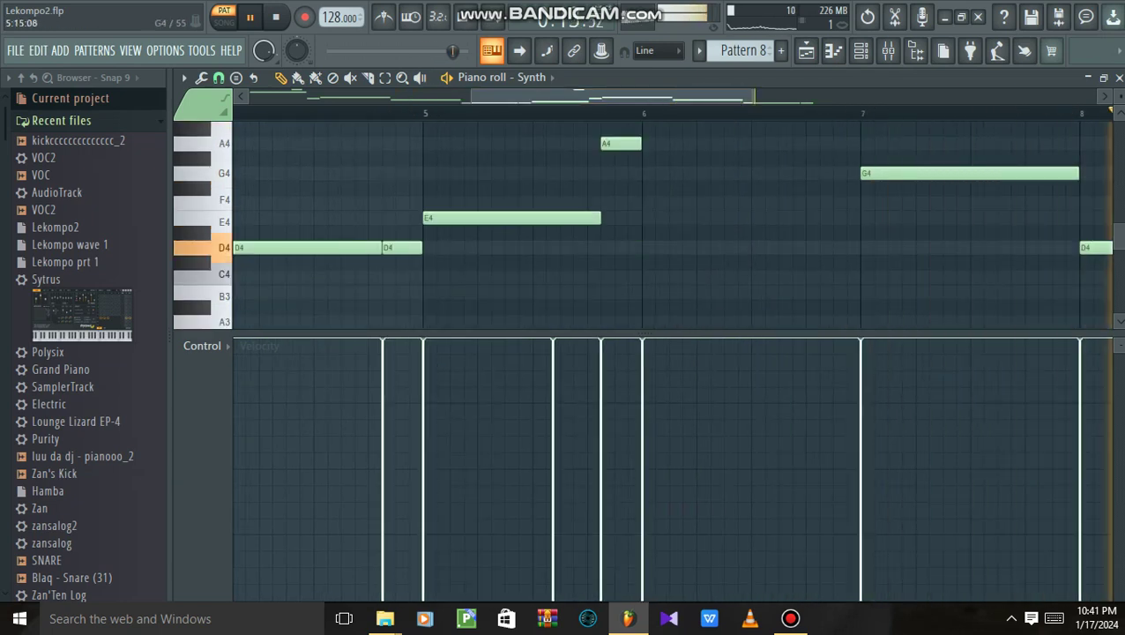
scroll(673, 225, up, 1)
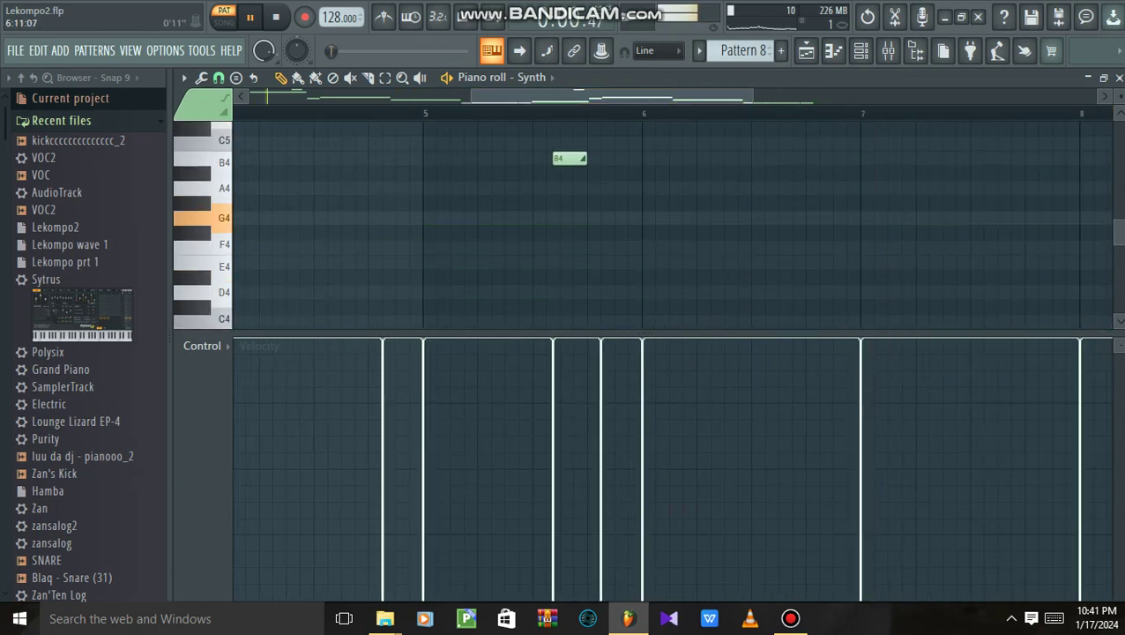
Step: Reopen Pattern 8's Synth part from the channel rack and examine the whole melody, including its high slide notes, in the piano roll
key(F5)
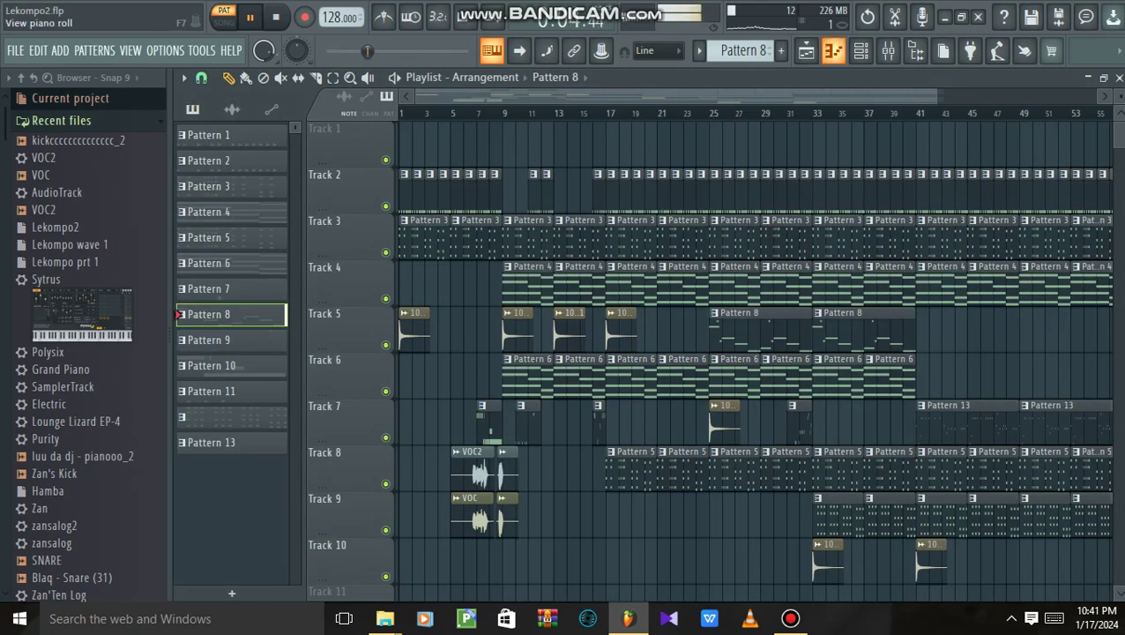
click(859, 50)
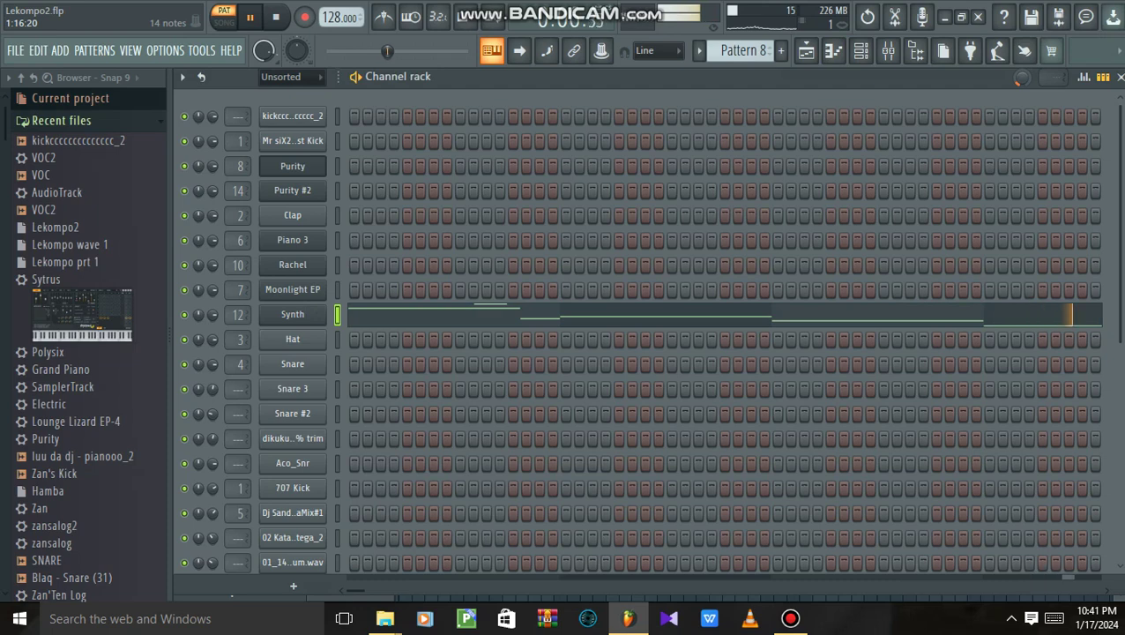
key(F7)
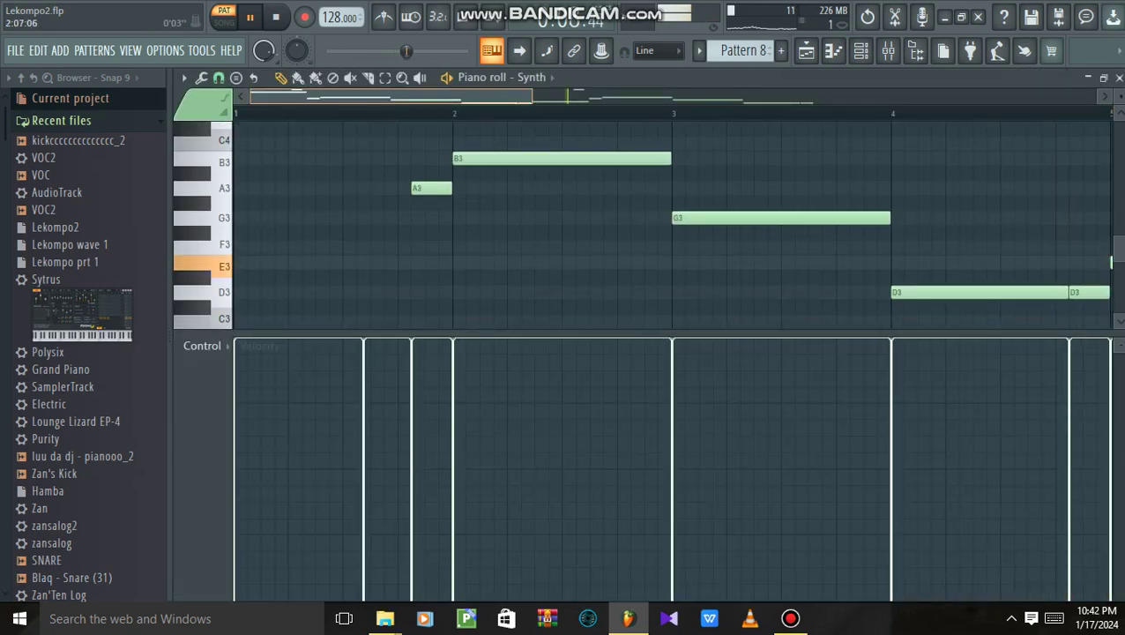
scroll(532, 96, down, 3)
scroll(632, 225, up, 2)
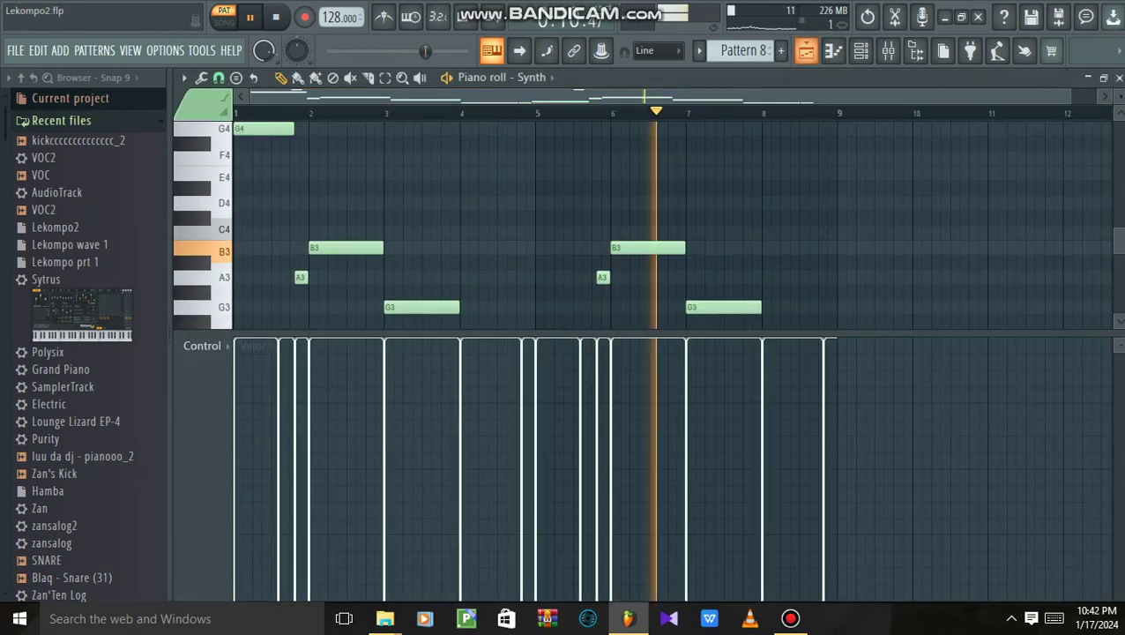
scroll(670, 225, down, 1)
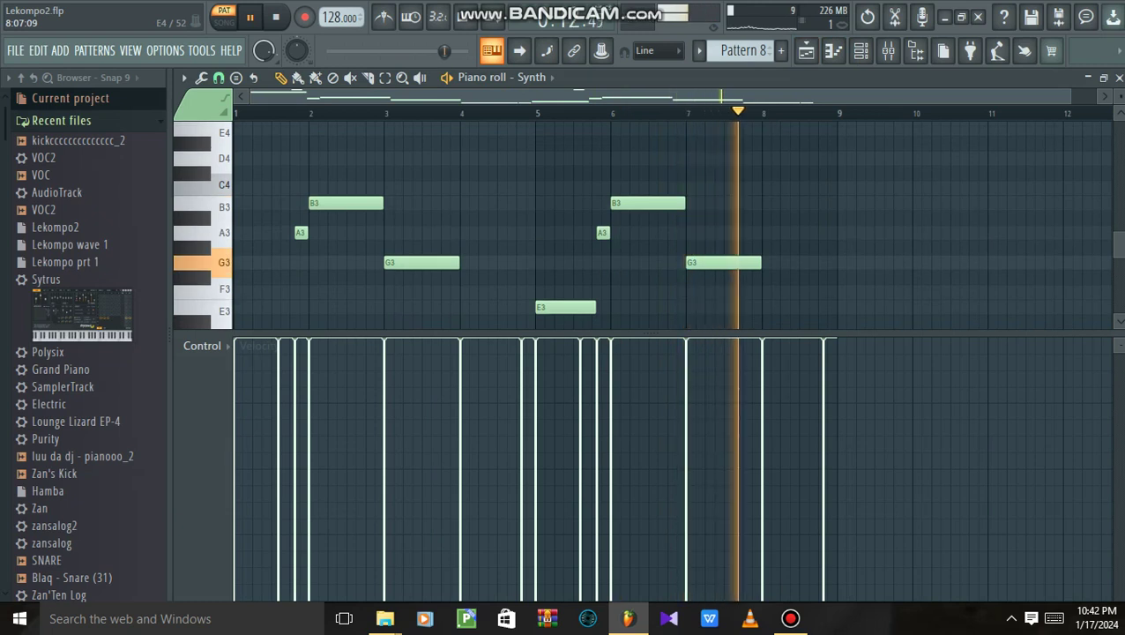
scroll(670, 225, down, 1)
scroll(670, 224, up, 2)
scroll(670, 225, down, 2)
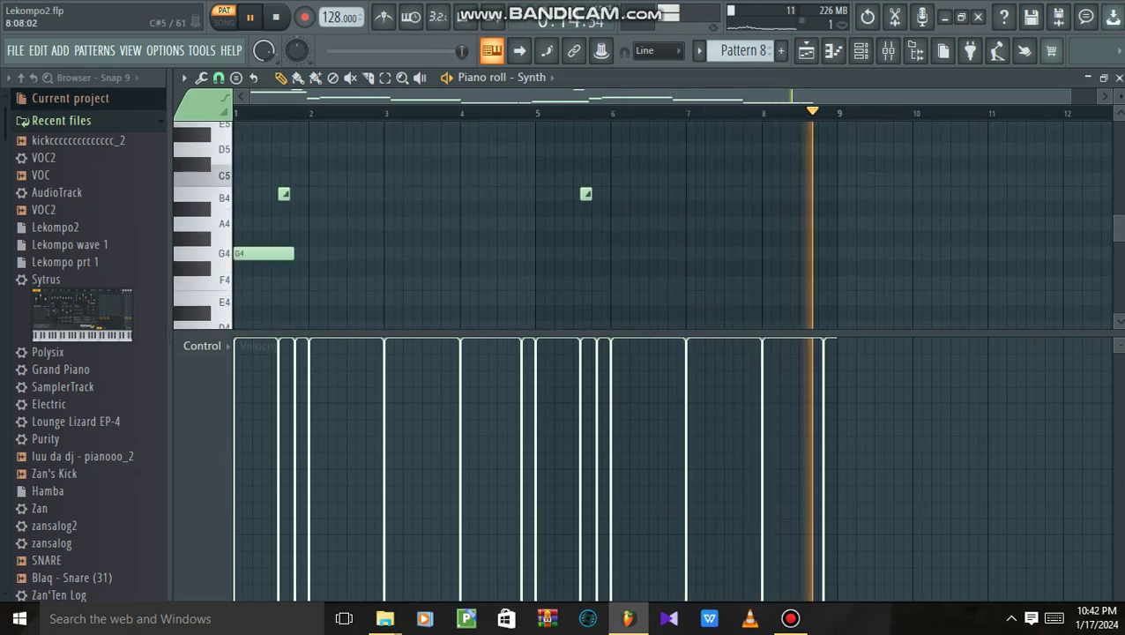
Step: Switch to Pattern 9, play it, and locate its Lekompo Clunk Bass part in the channel rack
key(F5)
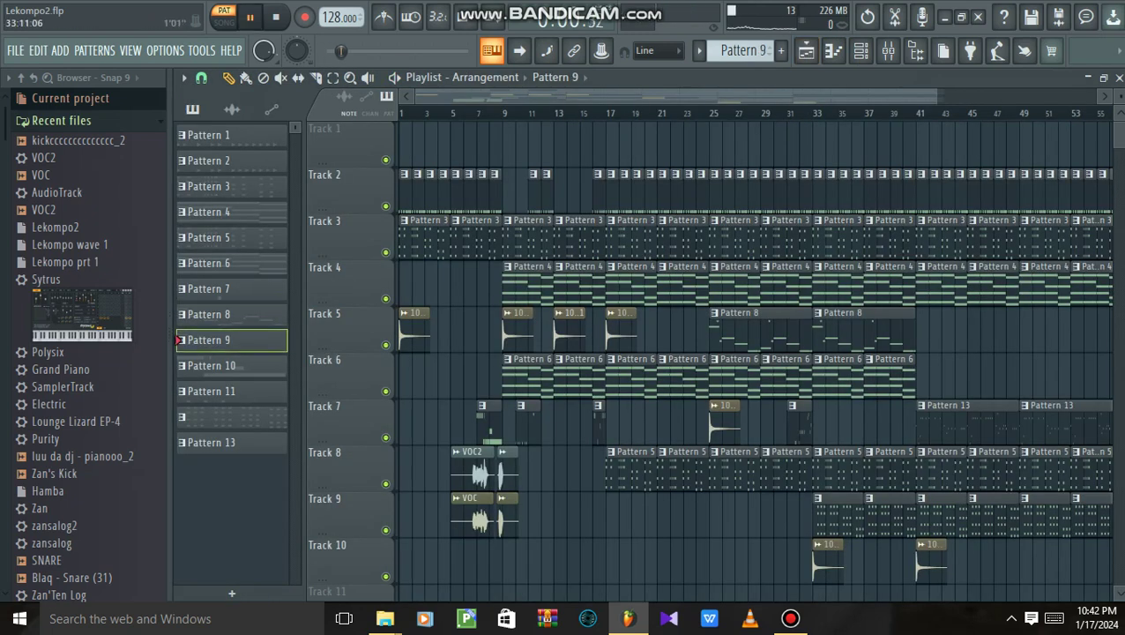
key(F6)
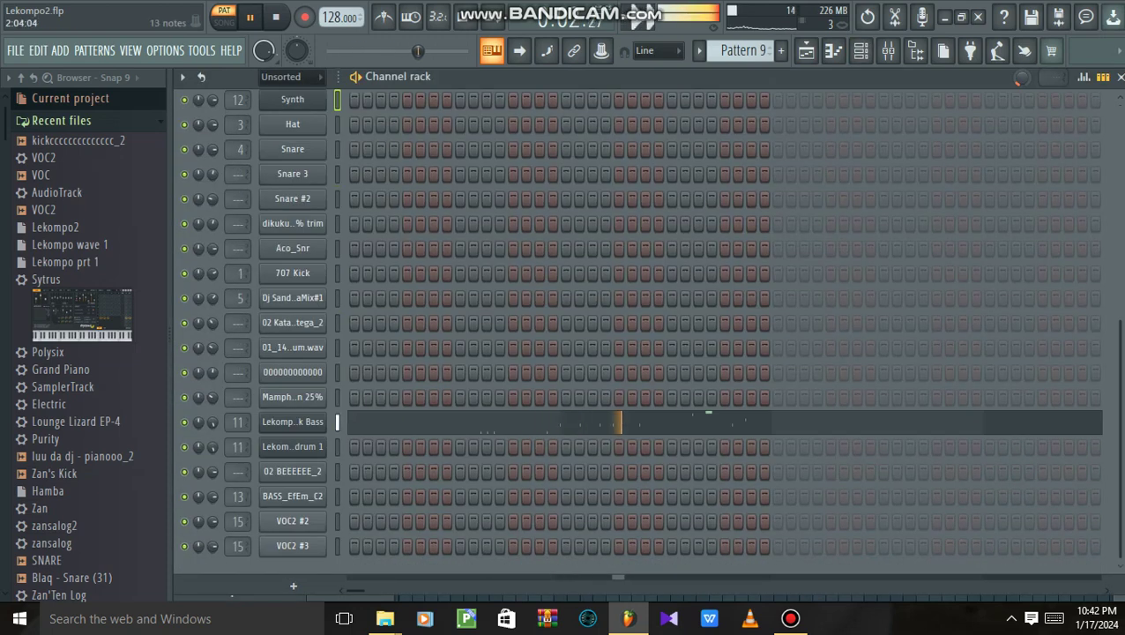
key(F5)
key(space)
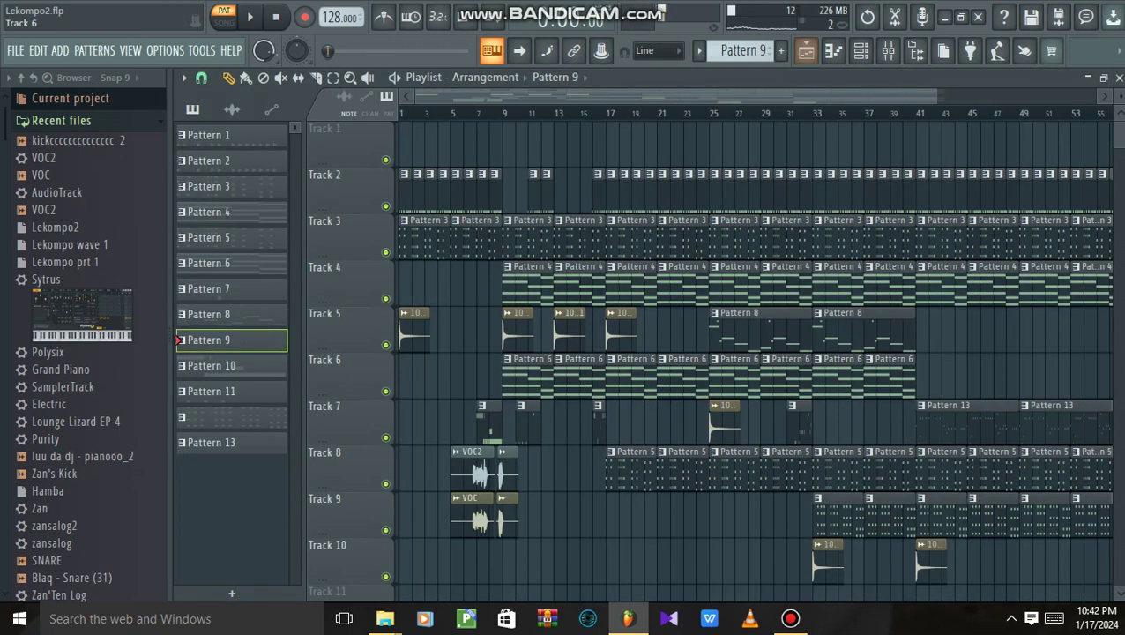
Step: Play Pattern 10 and Pattern 11 in turn, locating the BASS_EfEm_C2 and drum 1 parts in the channel rack
key(F6)
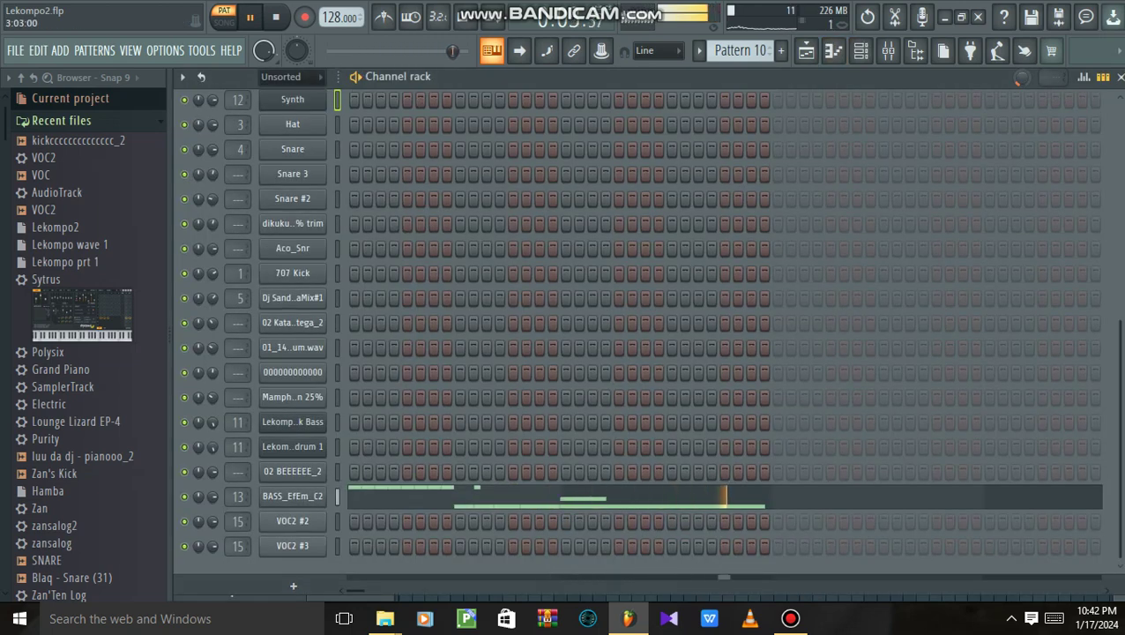
key(F5)
key(space)
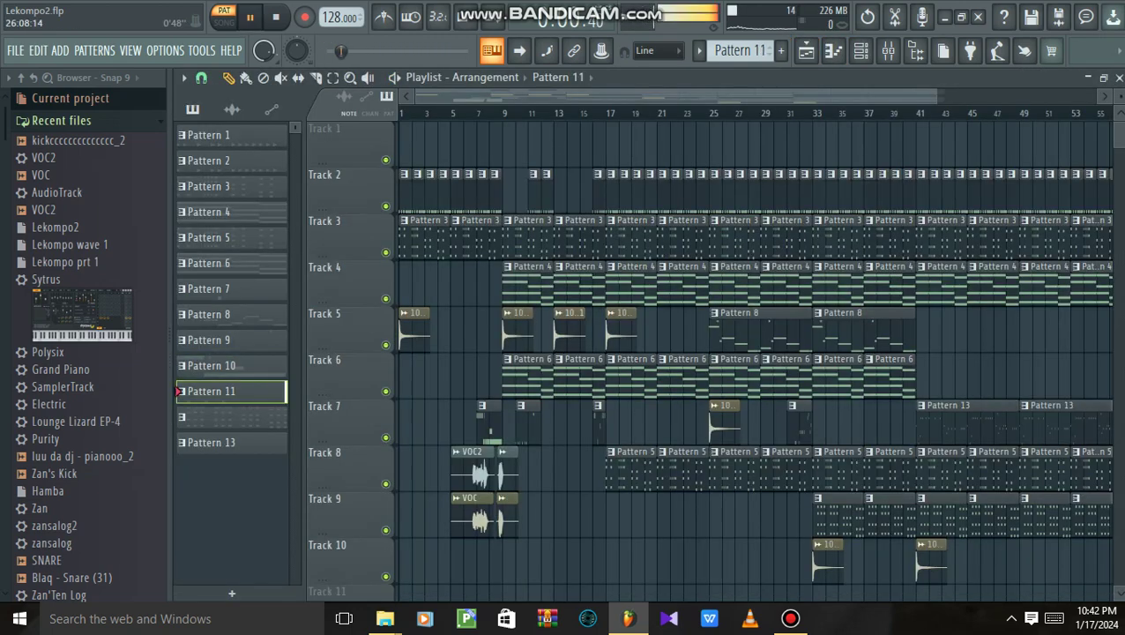
click(833, 50)
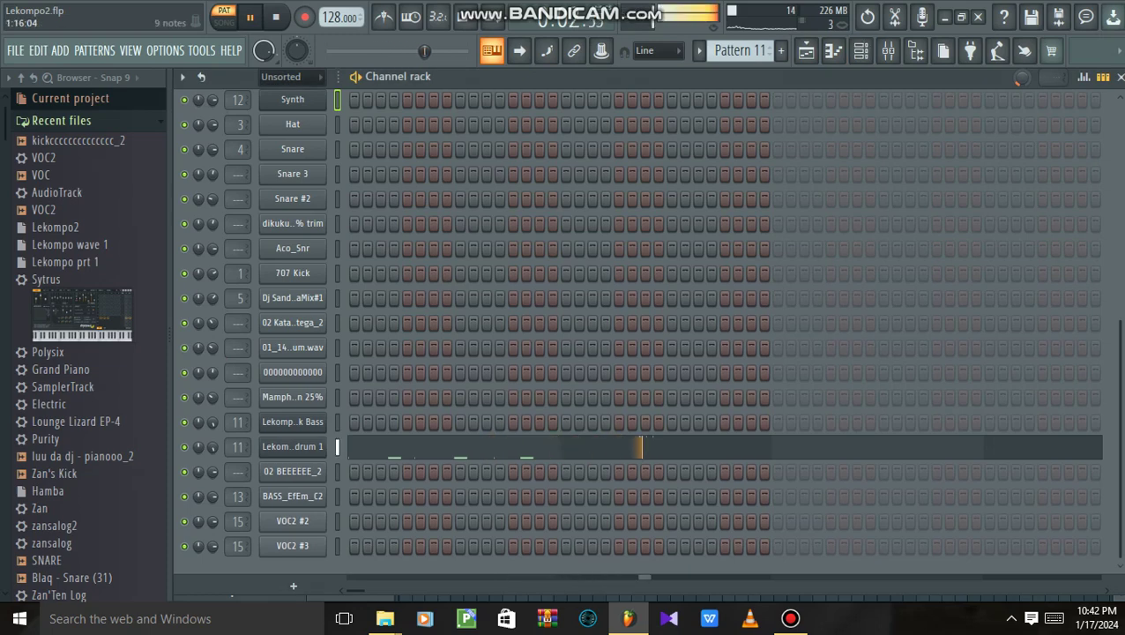
key(F5)
key(space)
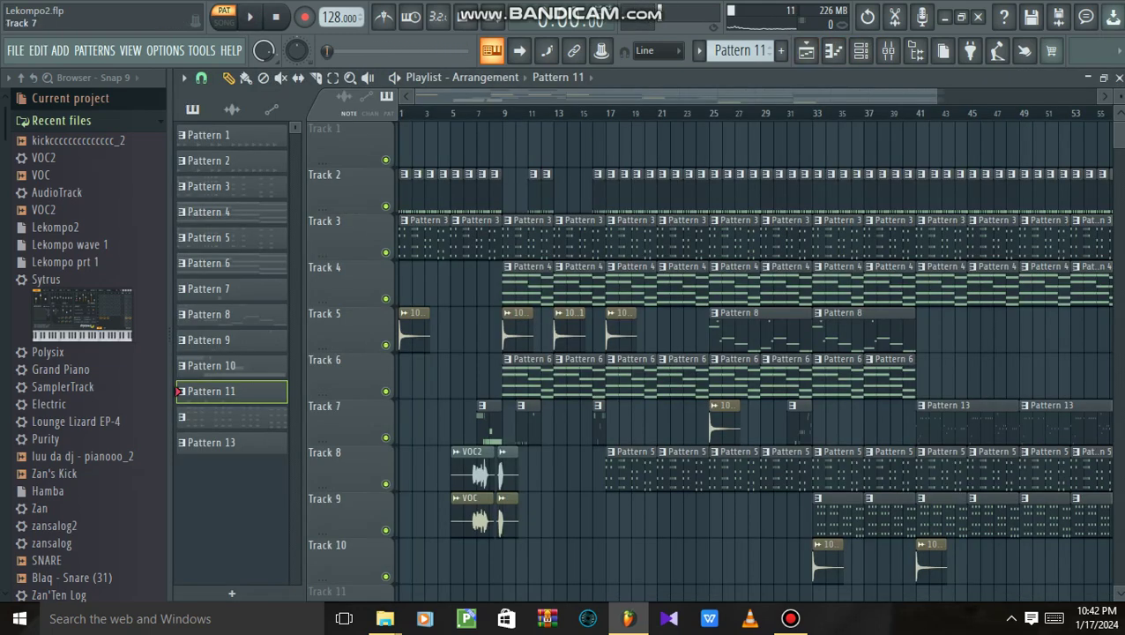
Step: Play the unnamed pattern, locate its Purity #2 part in the channel rack, and view that channel's instrument preset
key(F6)
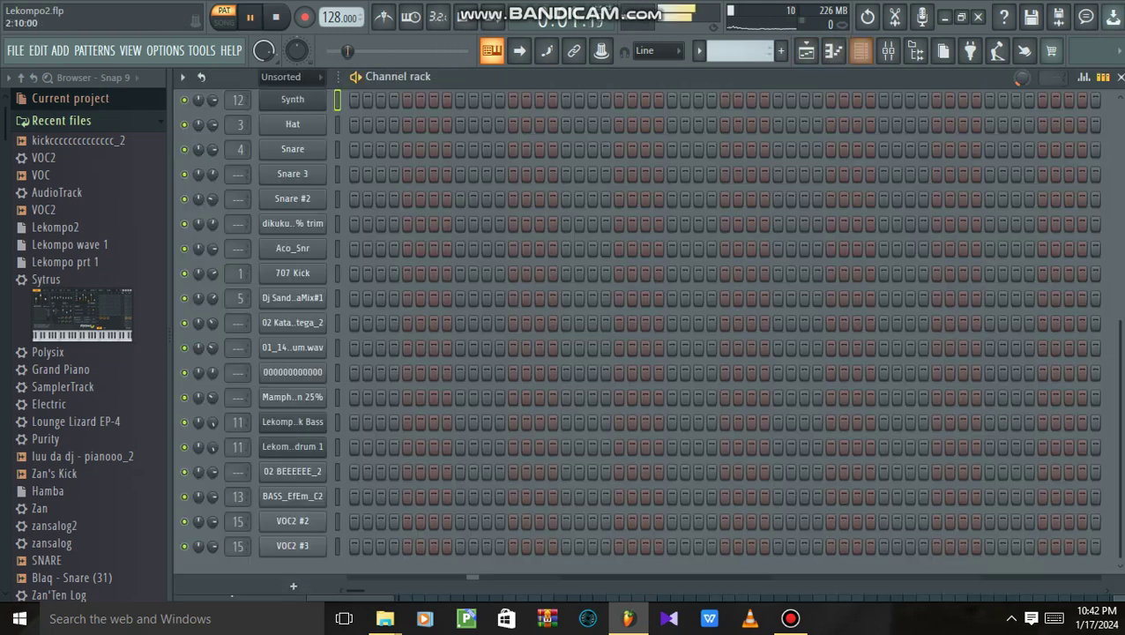
scroll(723, 331, up, 3)
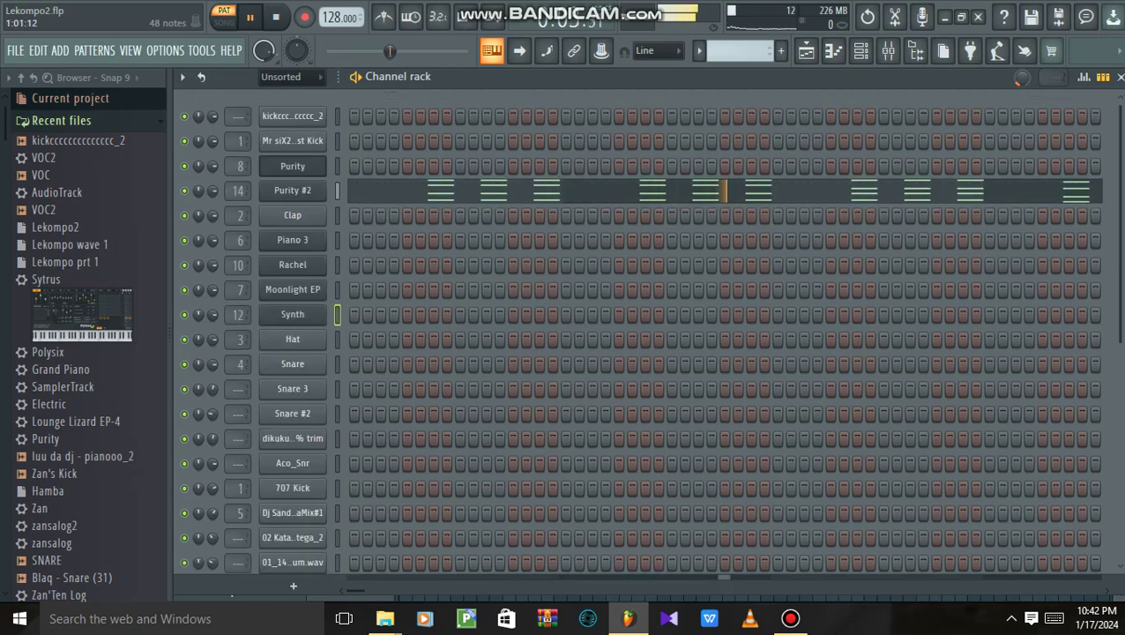
click(293, 190)
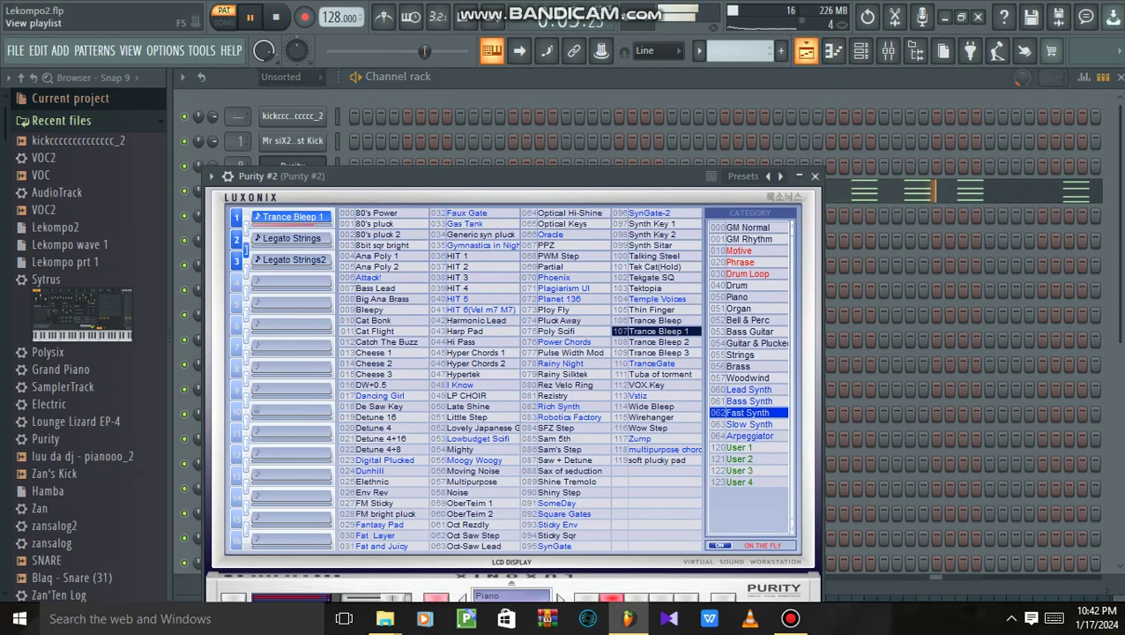
click(805, 50)
key(space)
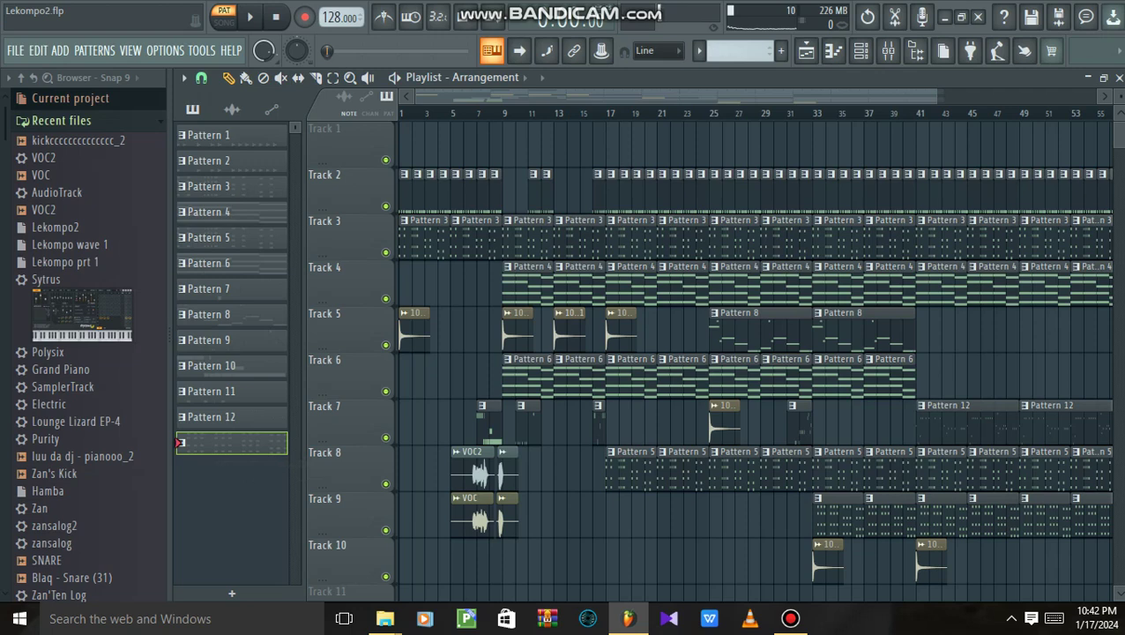
Step: Switch to Pattern 12, play it, and examine all of its Lekompo Clunk Bass notes in the piano roll
click(860, 50)
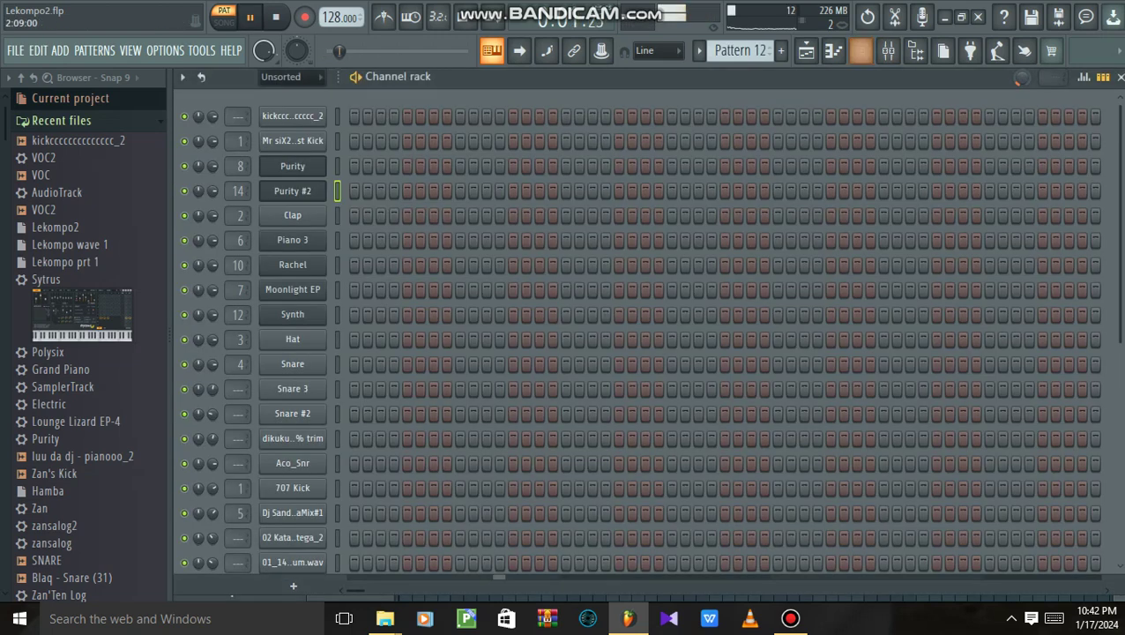
scroll(723, 331, down, 3)
key(F7)
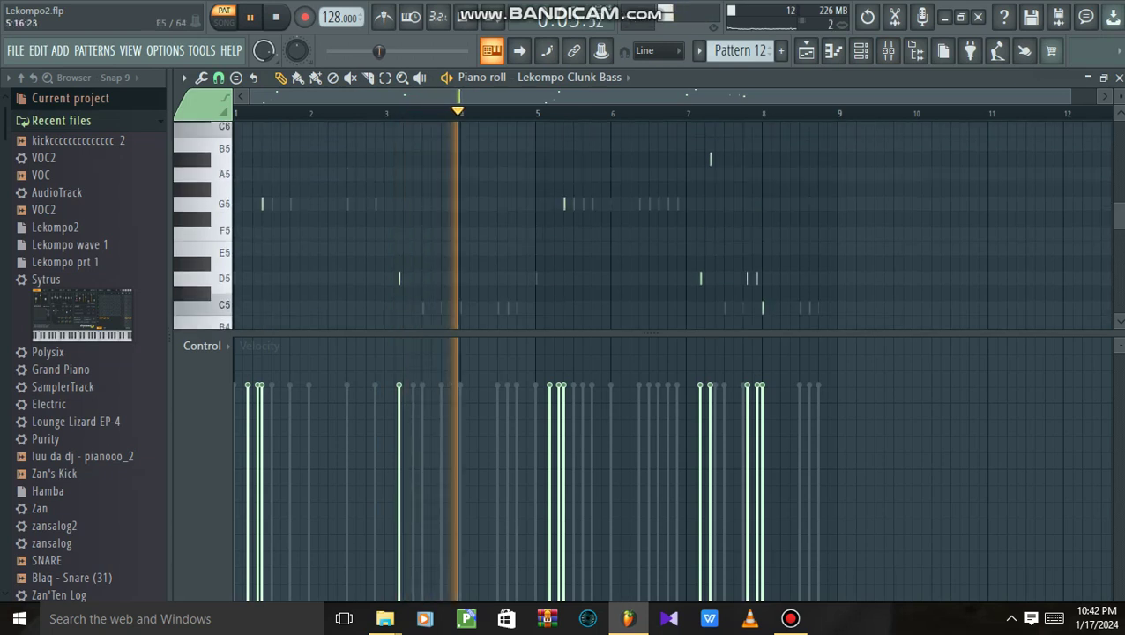
scroll(644, 225, down, 3)
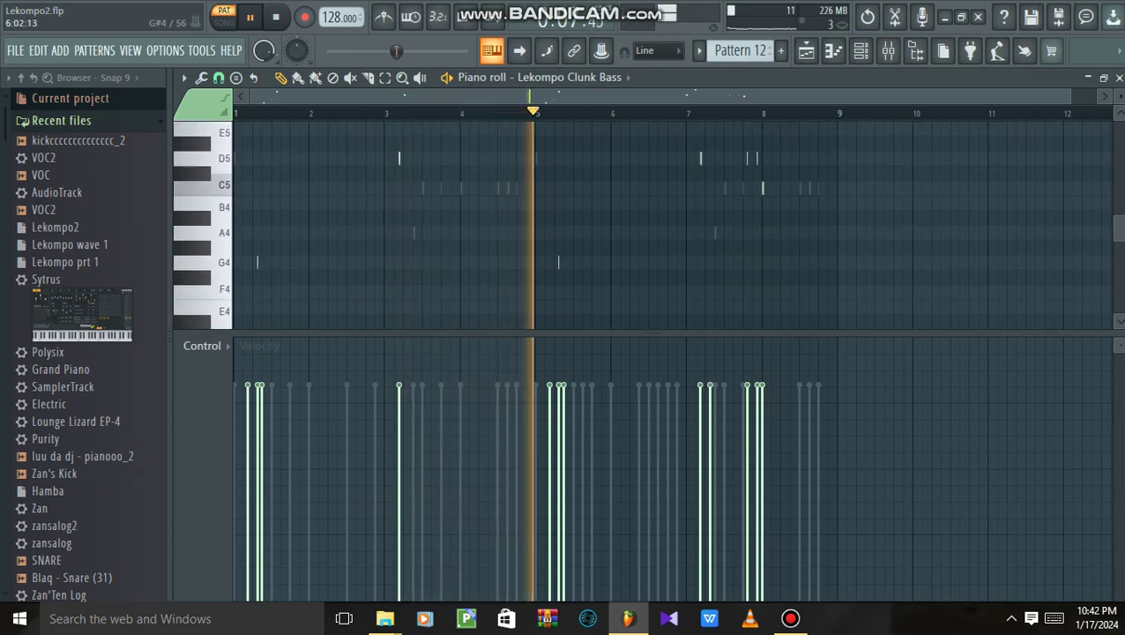
scroll(644, 225, up, 6)
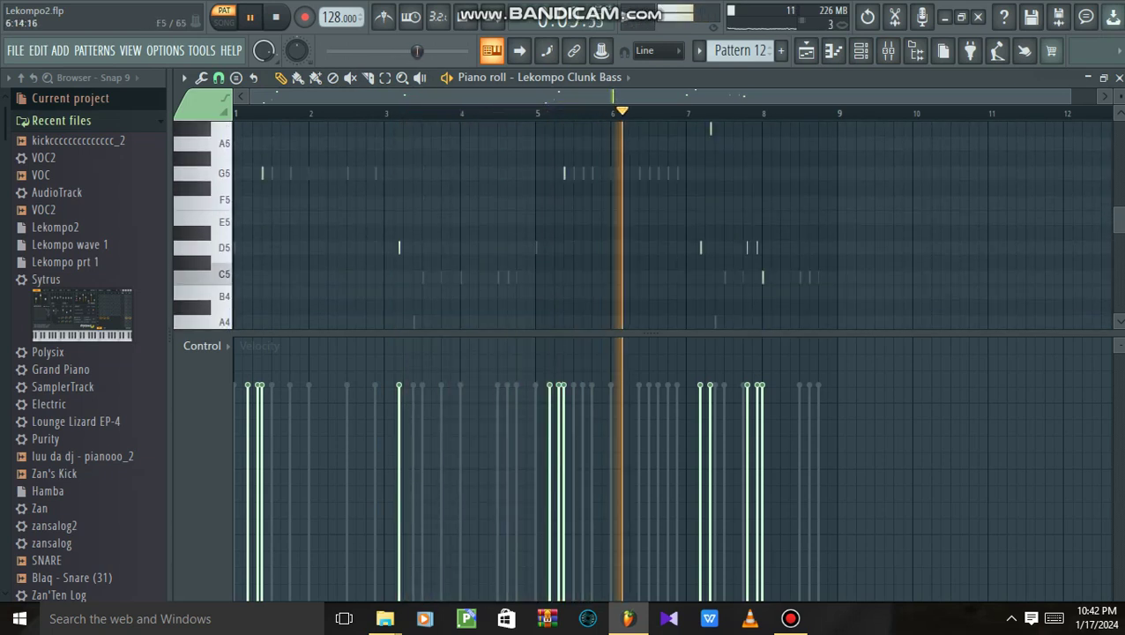
scroll(643, 225, down, 2)
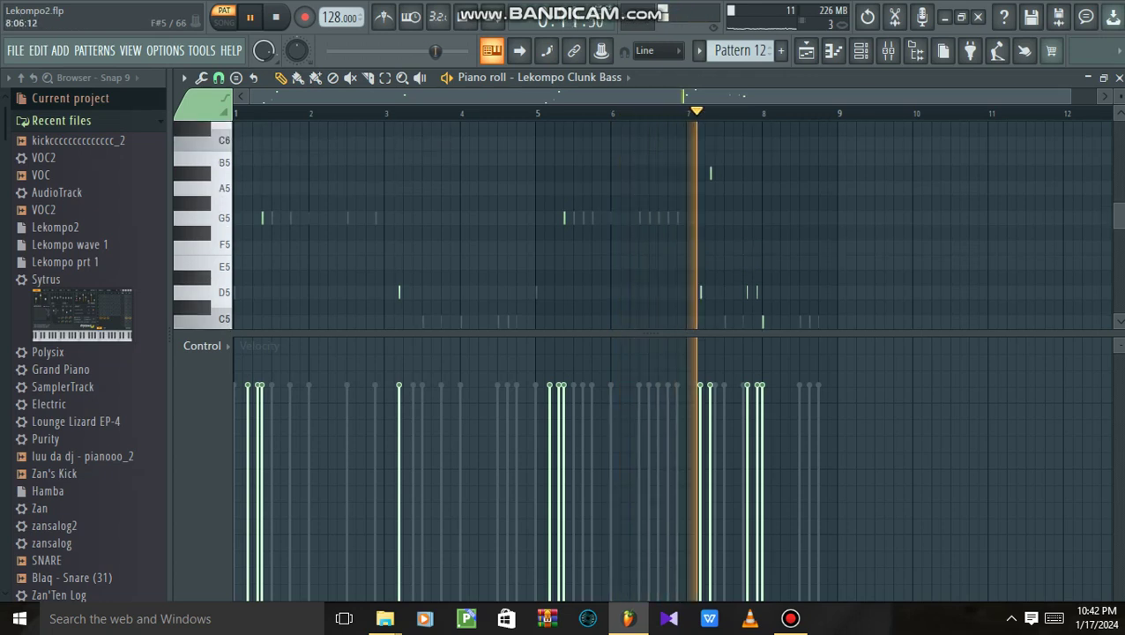
scroll(644, 225, down, 3)
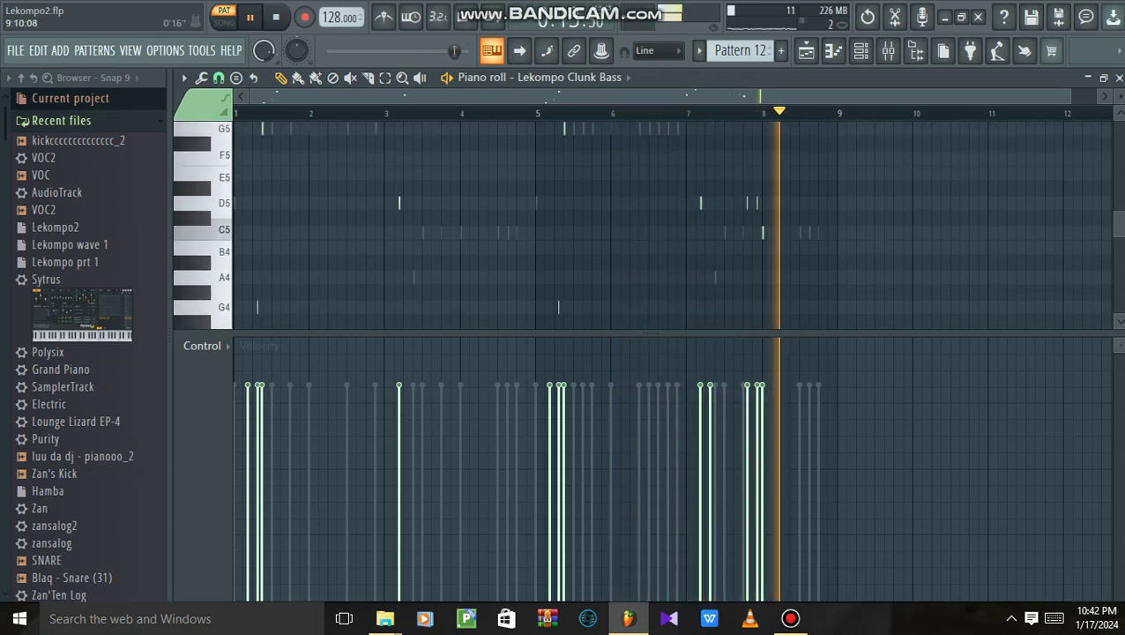
Step: Play the whole arrangement in song mode and follow its clips in the playlist through bars 25 to 57
click(805, 50)
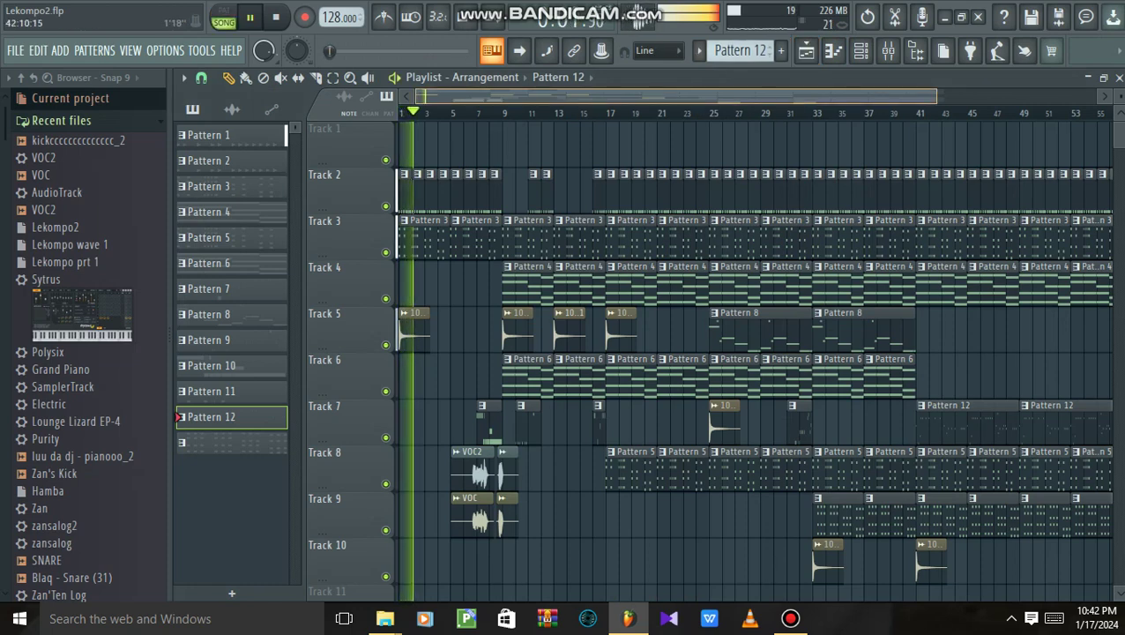
drag(935, 96, 622, 96)
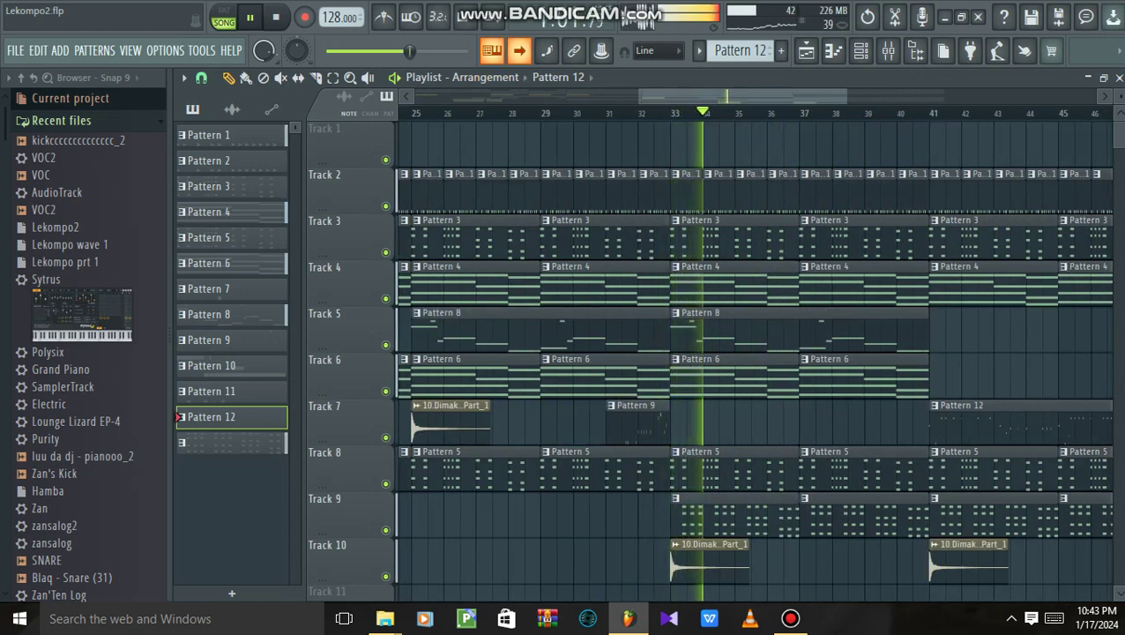
drag(845, 95, 963, 95)
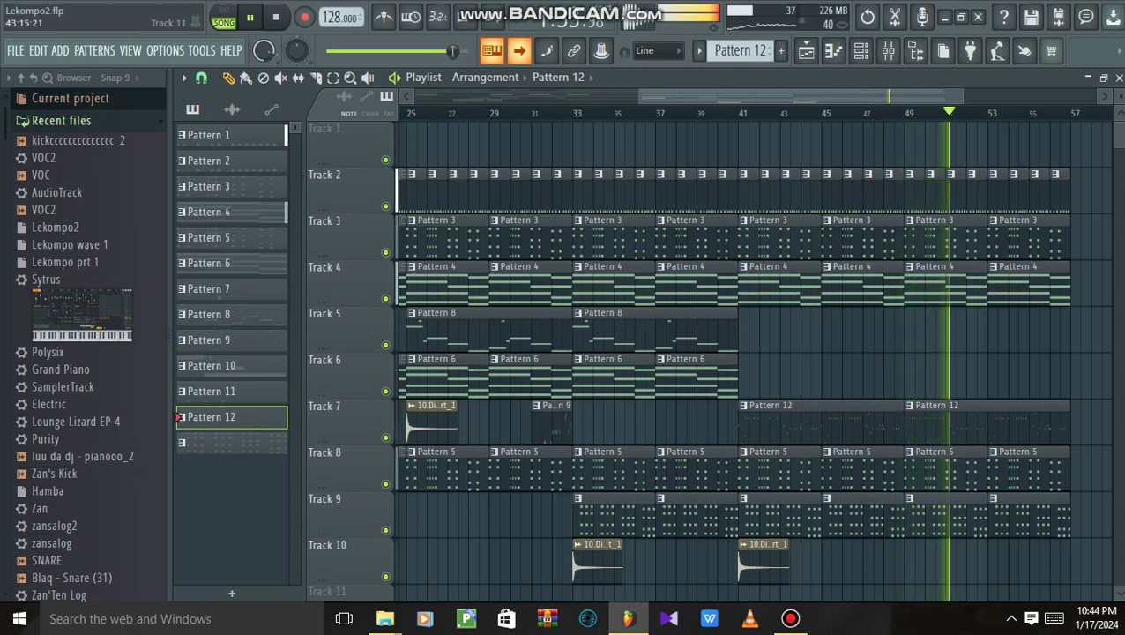
click(790, 618)
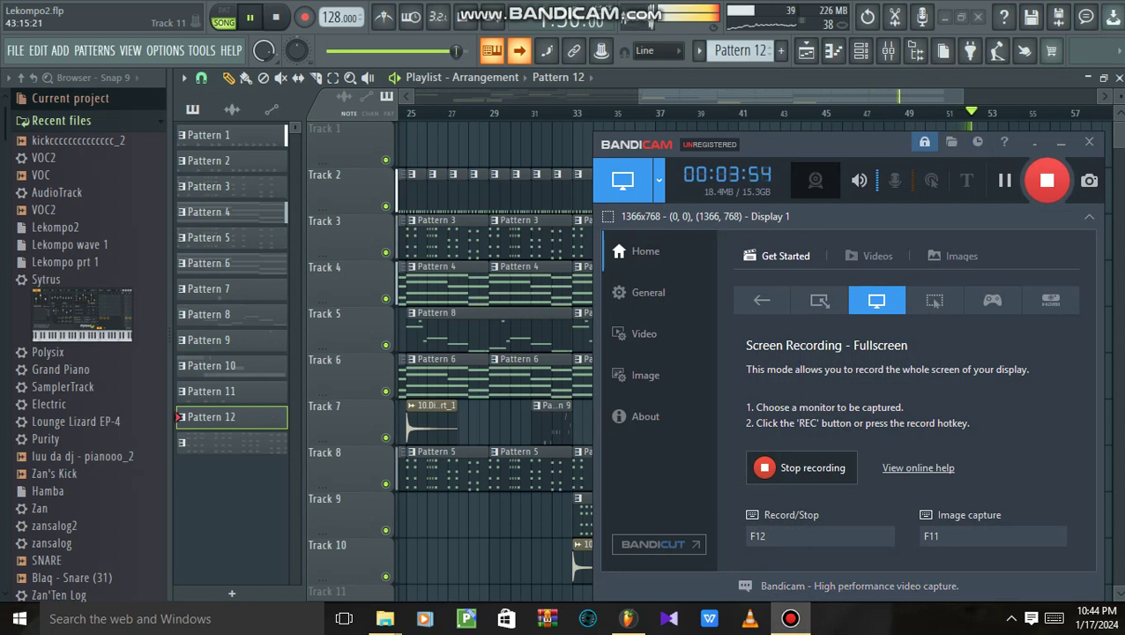